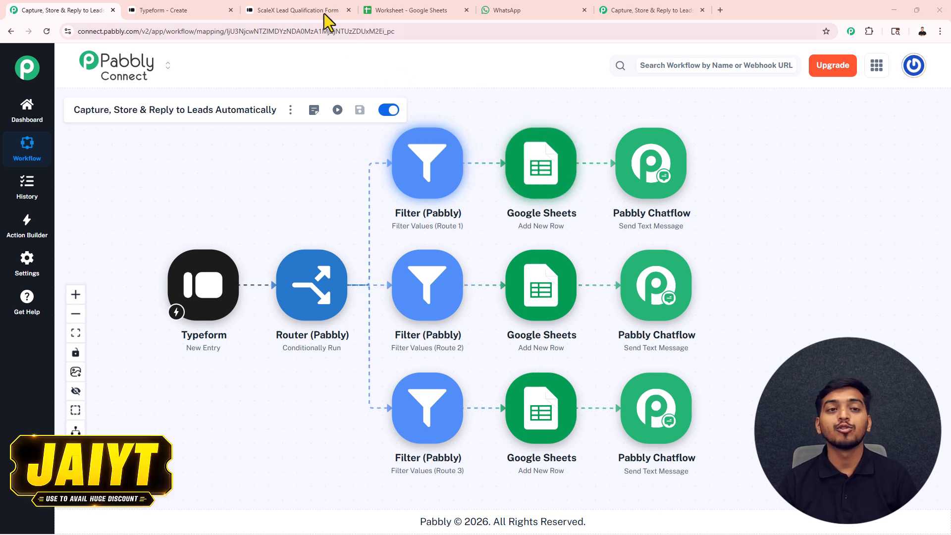
Step: Enter the demo lead's name, phone number and e-mail address in the lead form
click(297, 10)
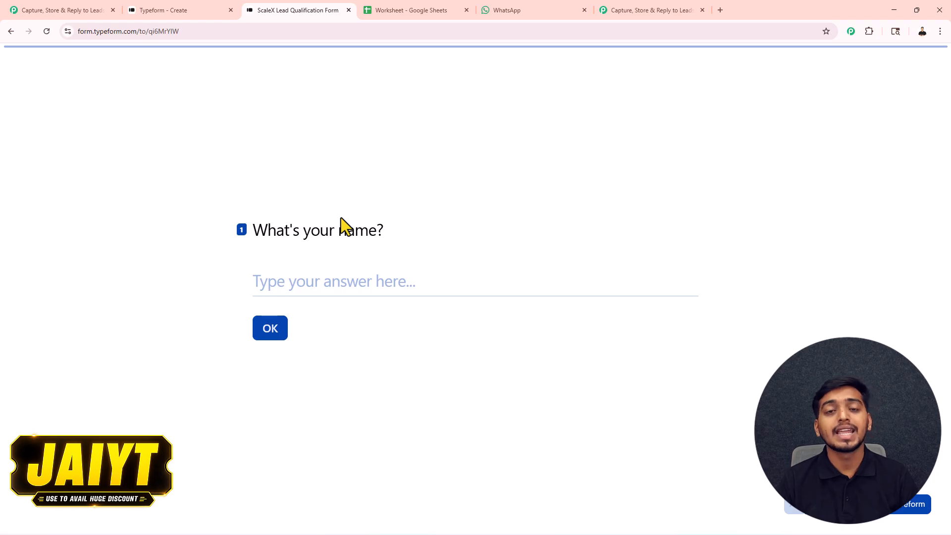
click(321, 280)
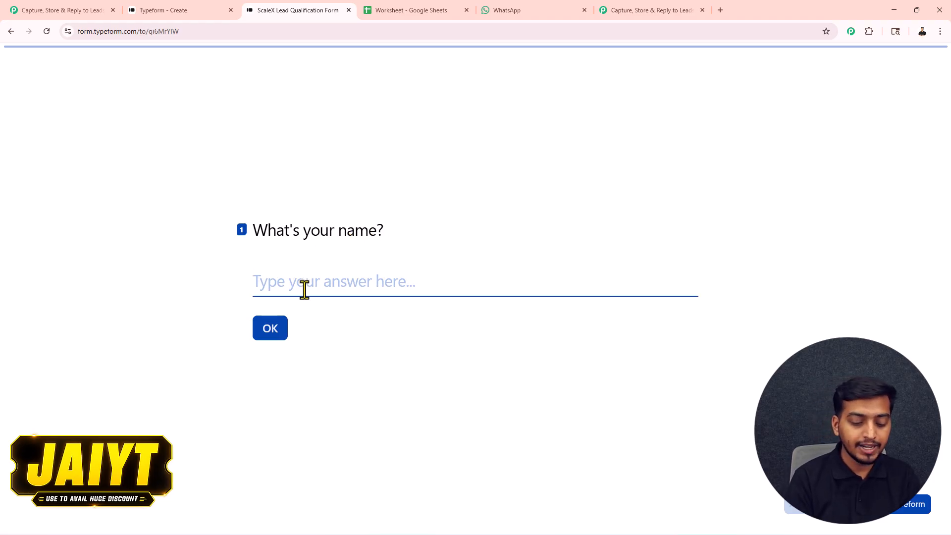
text(Demo User)
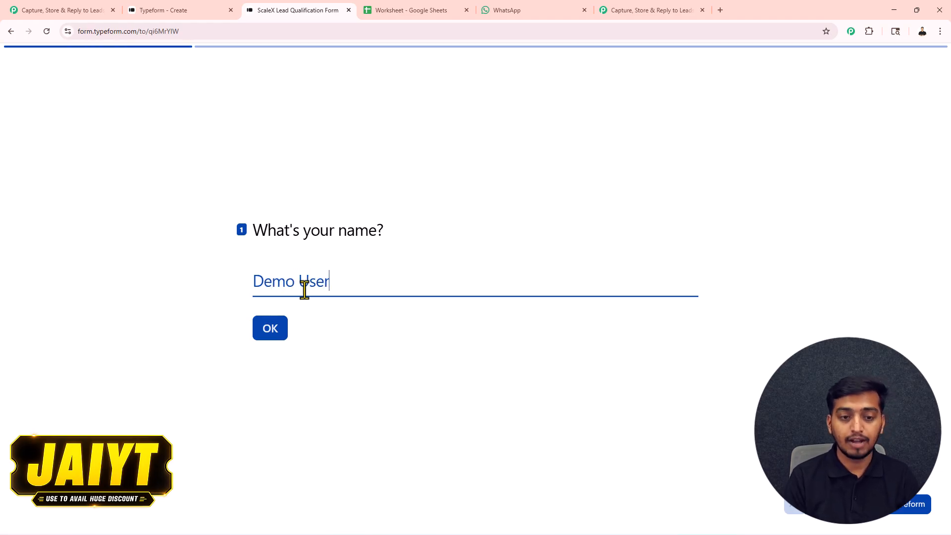
key(Return)
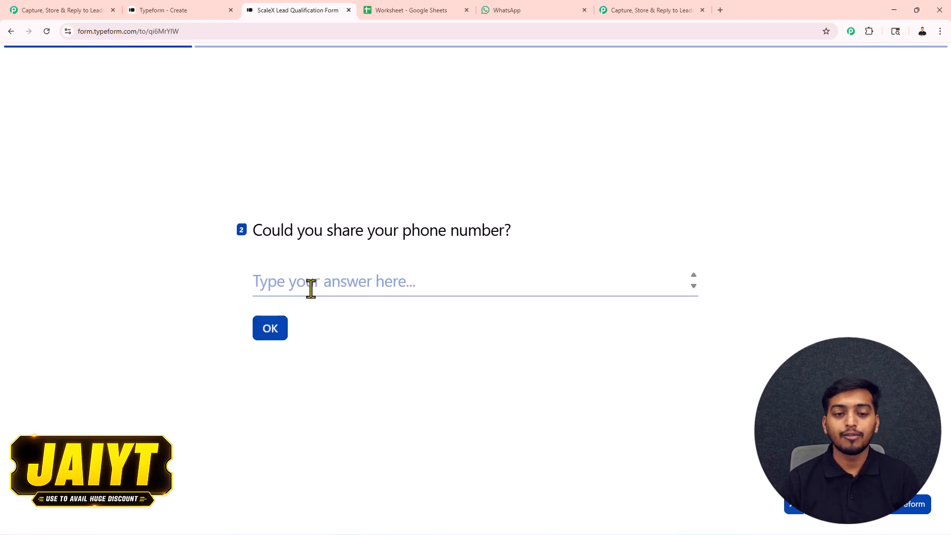
text(7777777777)
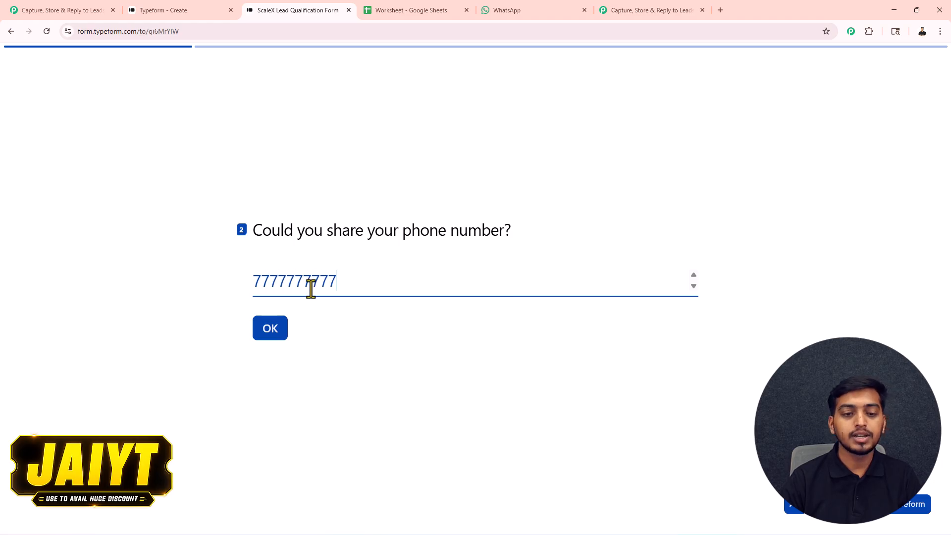
click(273, 335)
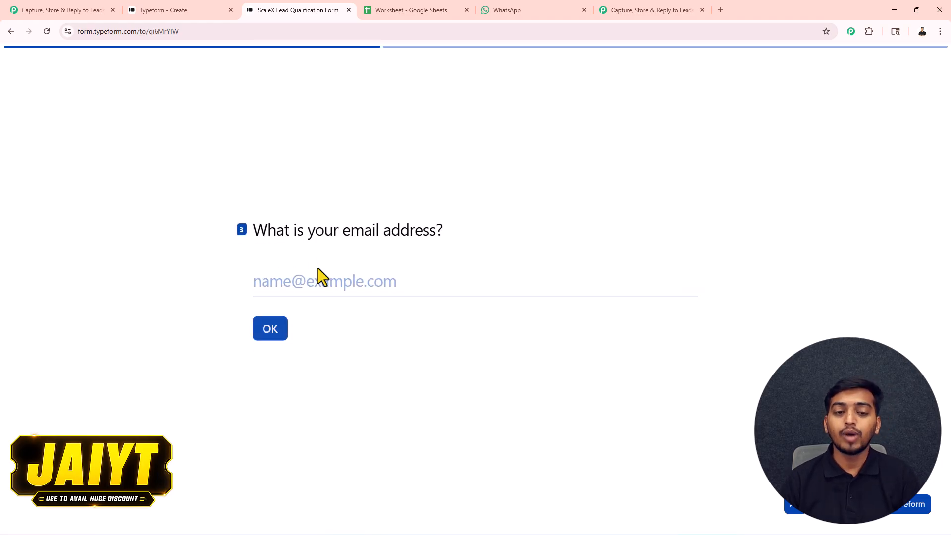
click(280, 289)
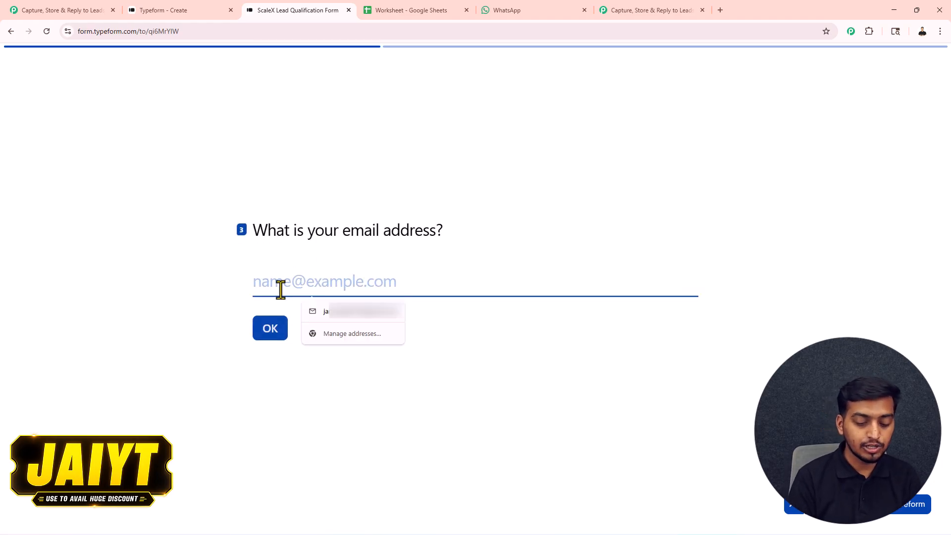
click(271, 331)
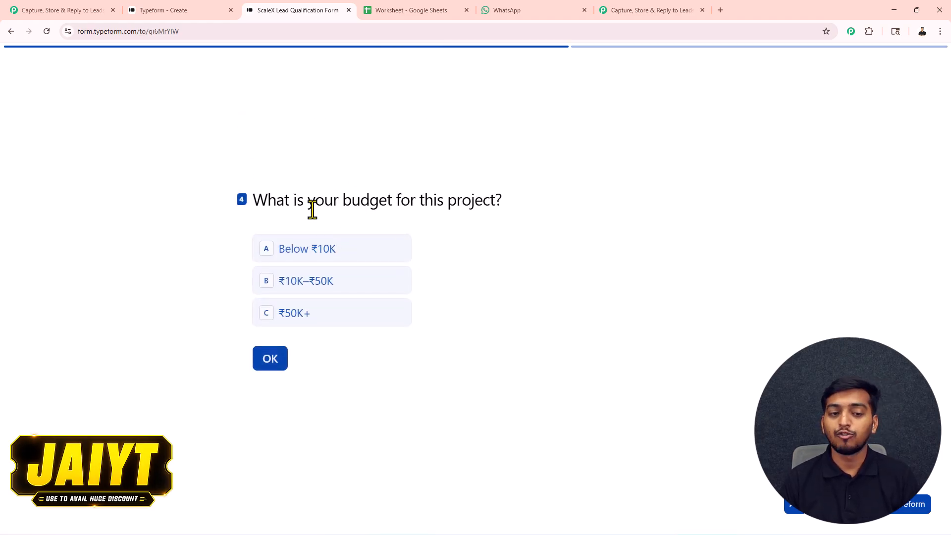
Step: Choose the ₹50K+ budget and the SEO service, then submit the form
click(298, 317)
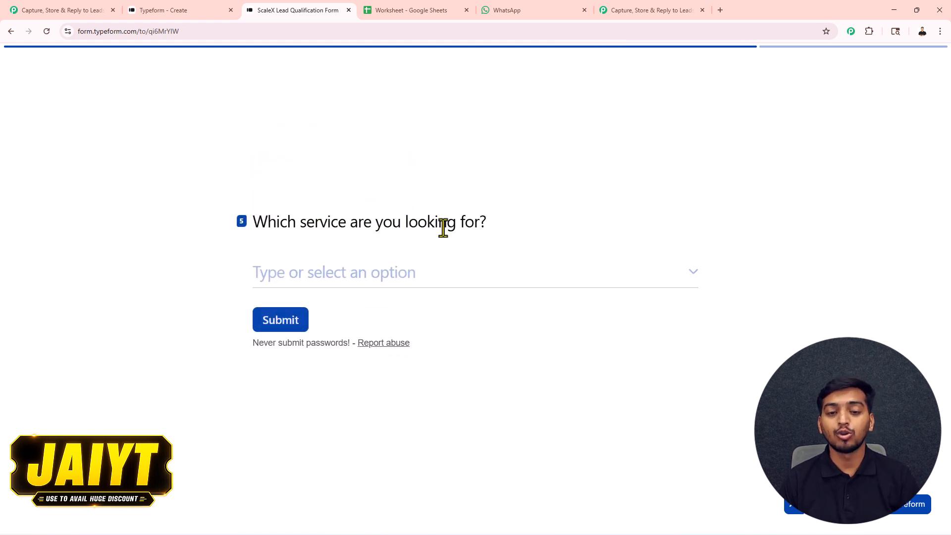
click(371, 281)
click(311, 396)
click(287, 323)
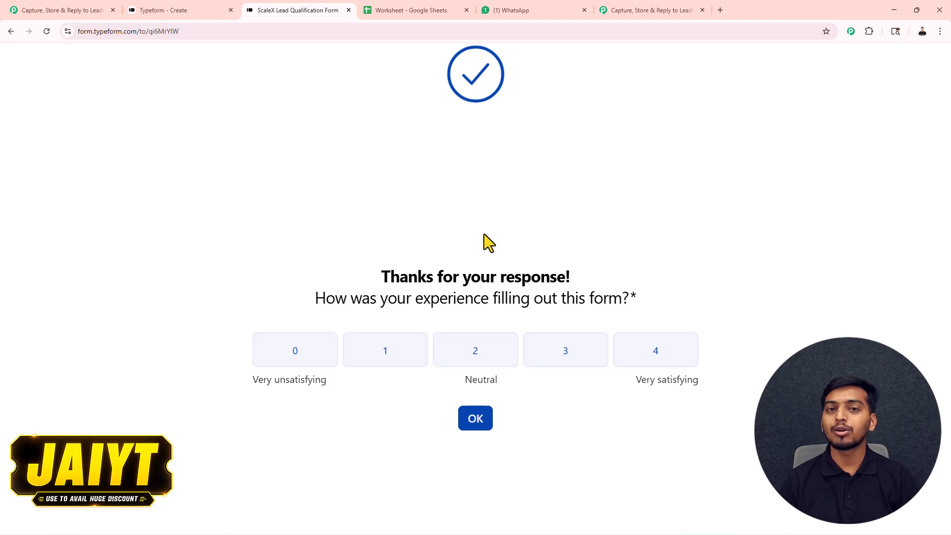
click(370, 20)
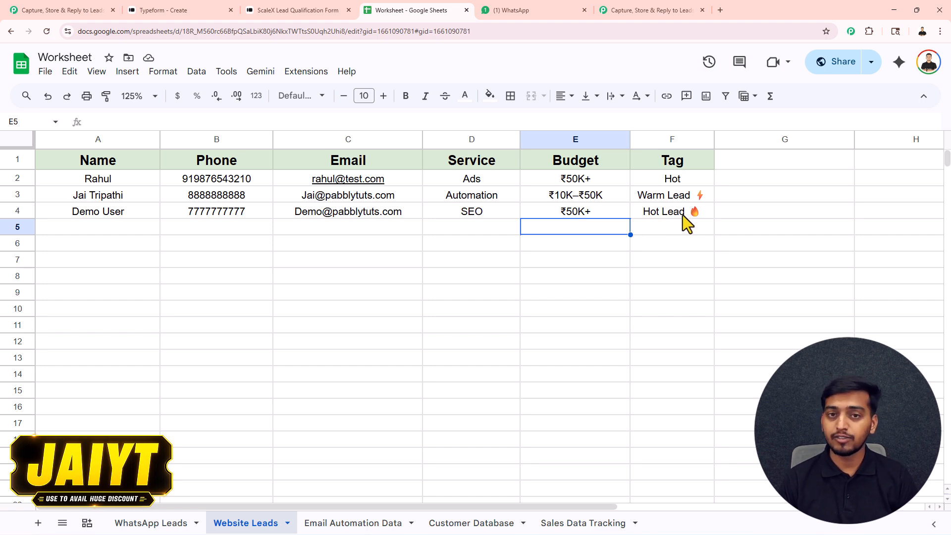
Step: Switch to WhatsApp to look for the automated ScaleX reply
click(529, 2)
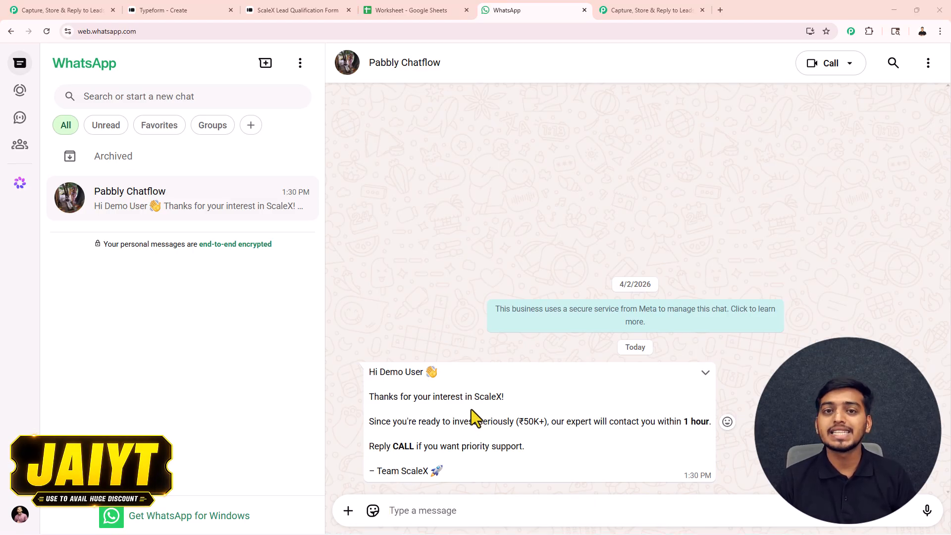
Step: Go back to the finished Pabbly Connect workflow tab
click(89, 11)
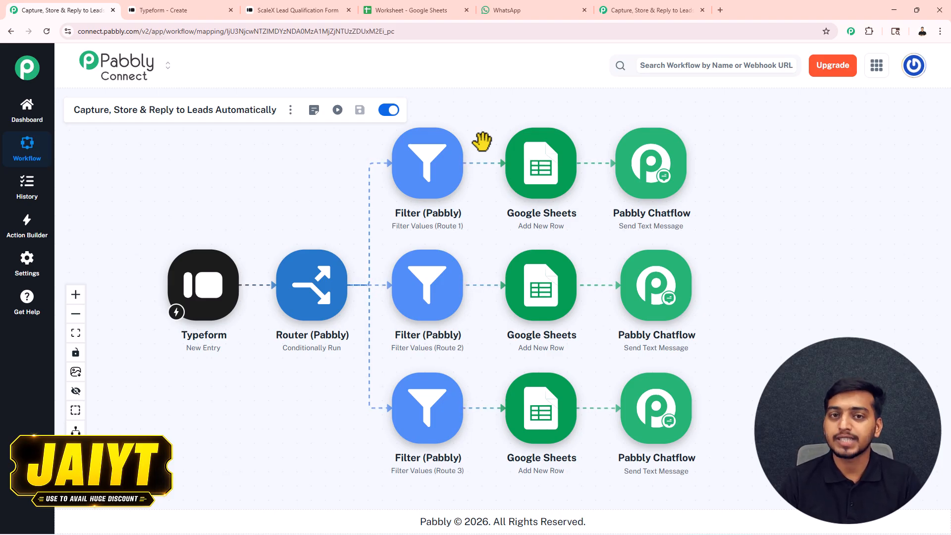
Step: Switch to the empty workflow copy, then open and dismiss its options menu
click(637, 9)
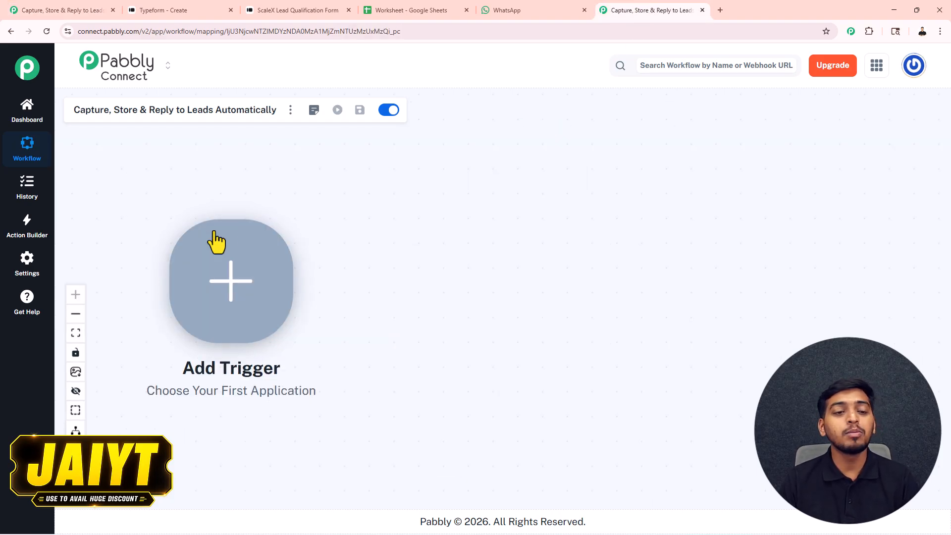
drag(342, 204, 342, 206)
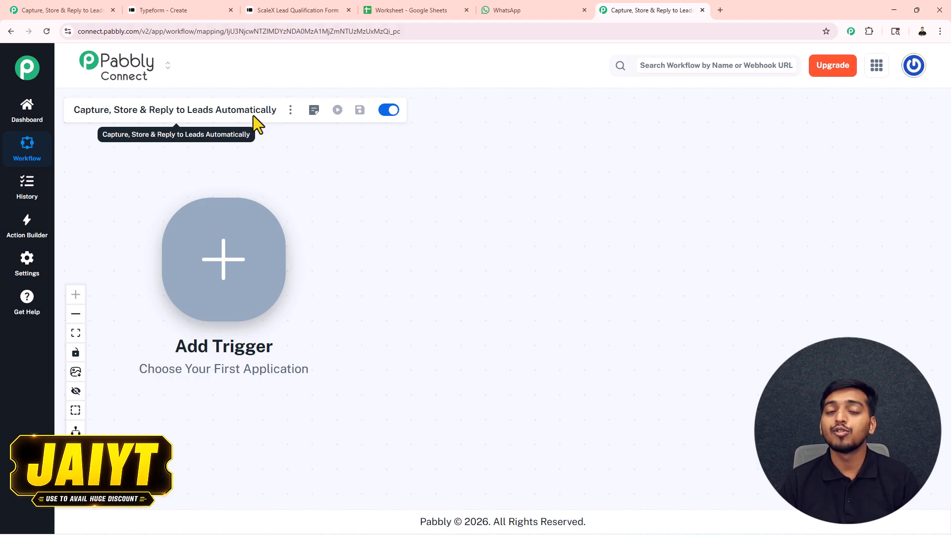
click(291, 110)
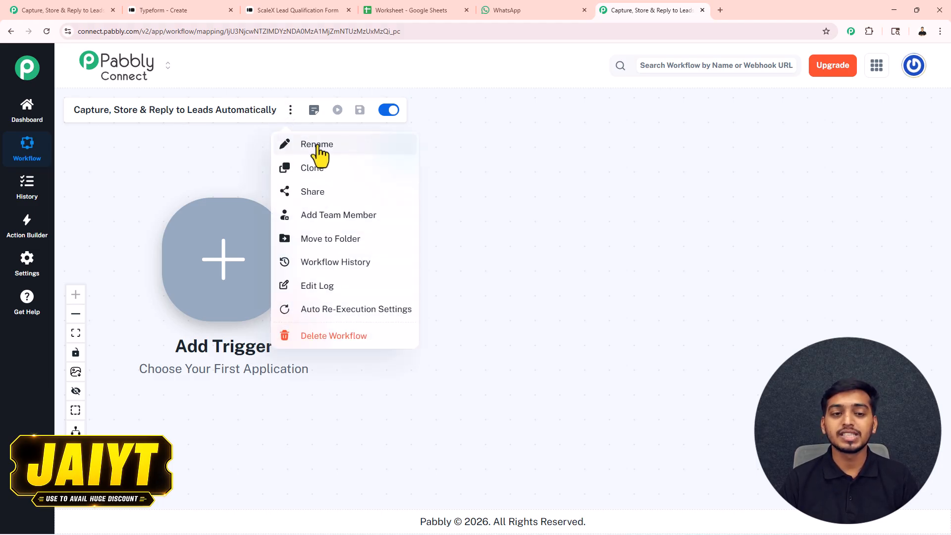
click(202, 164)
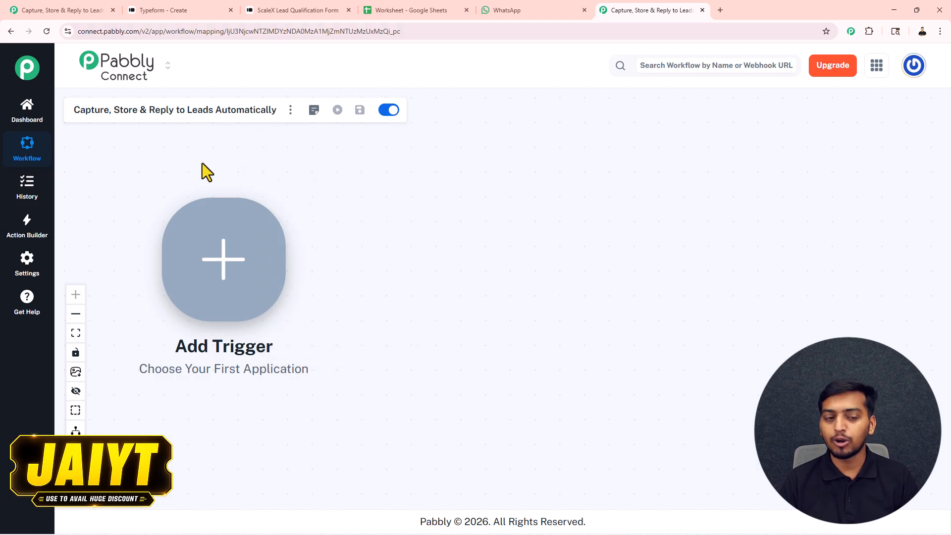
Step: Set Typeform with the New Entry event as the trigger and begin connecting an account
click(224, 270)
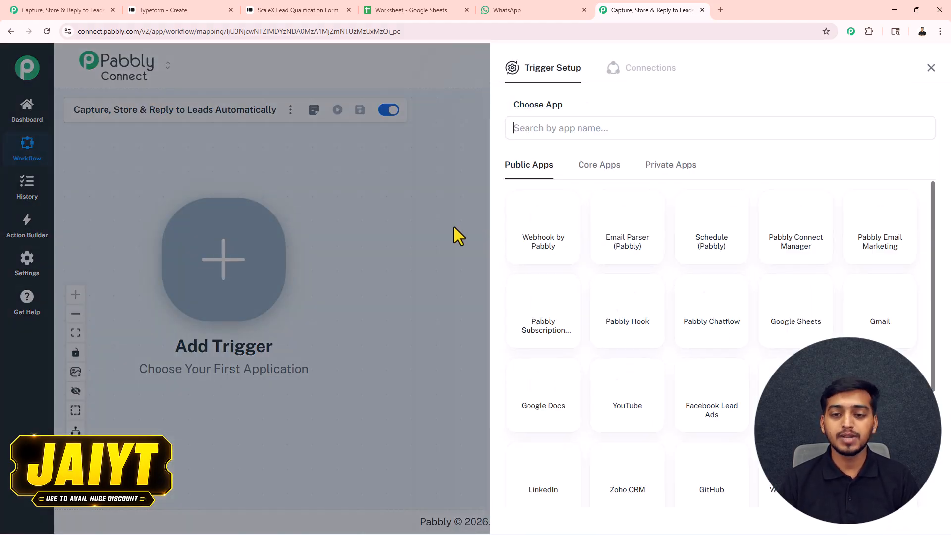
click(541, 130)
text(ty)
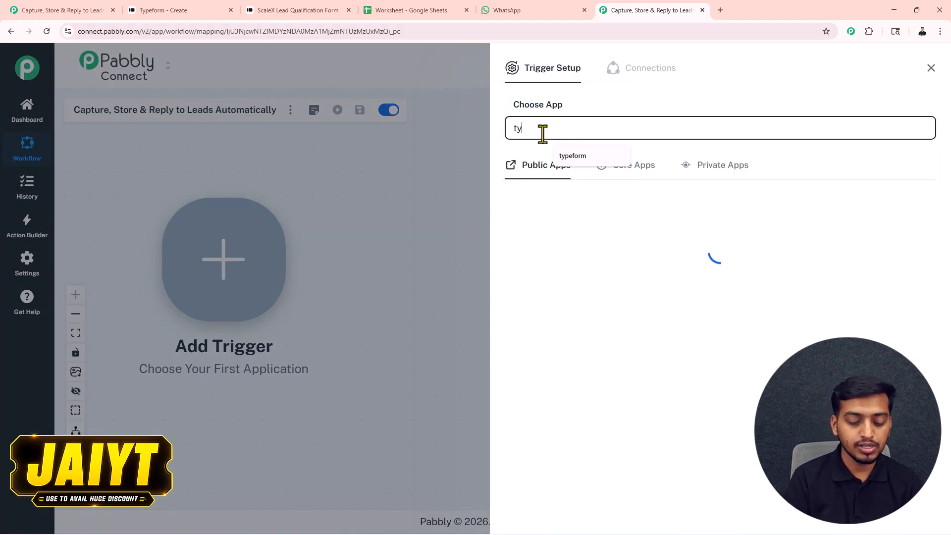
text(peform)
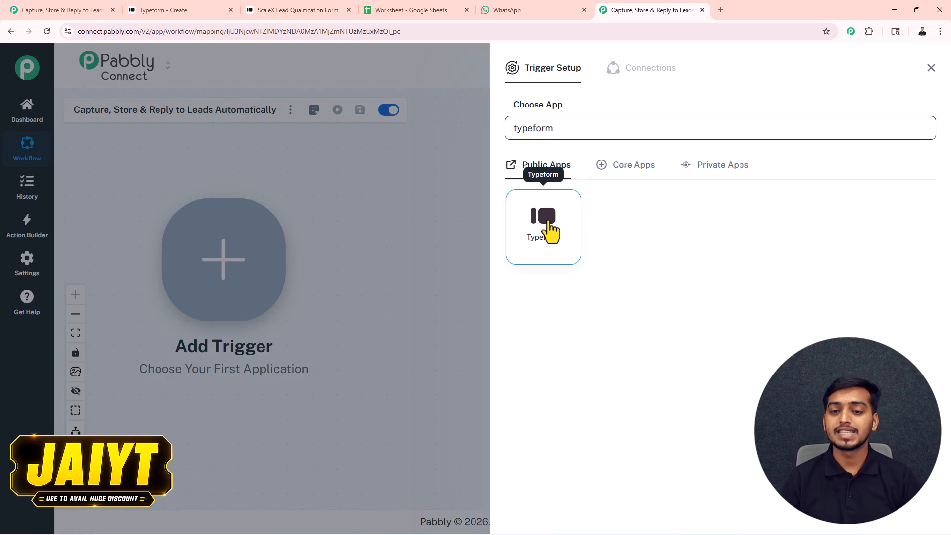
click(549, 233)
click(534, 179)
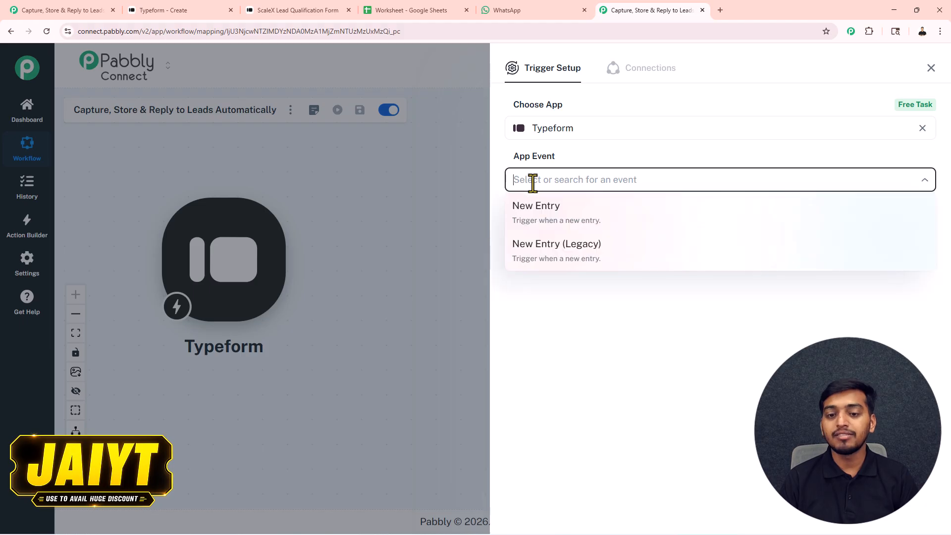
click(546, 228)
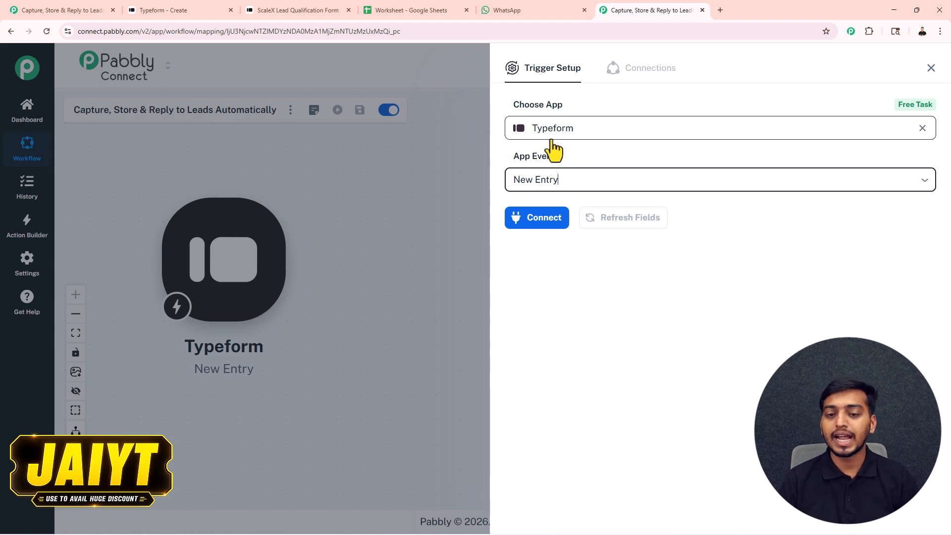
click(545, 223)
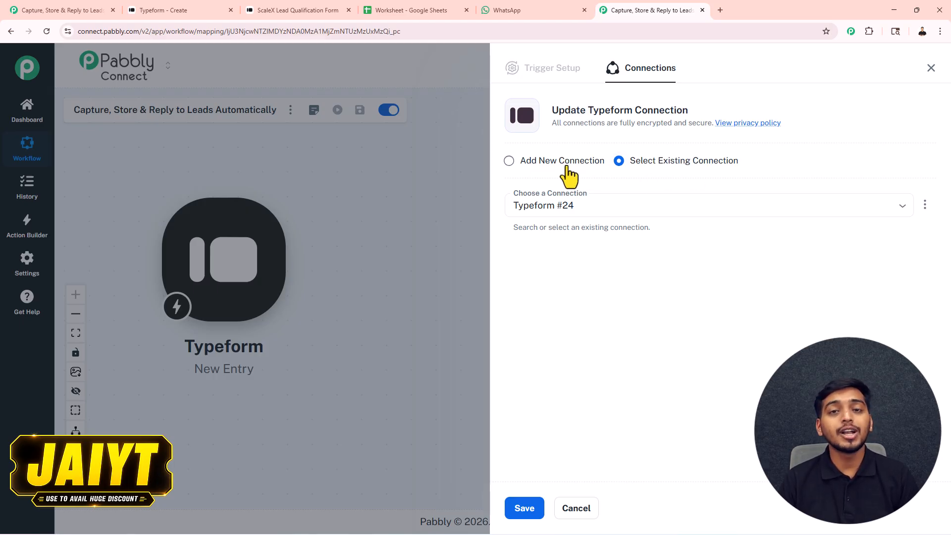
Step: Add a new Typeform connection and accept the authorization consent for Pabbly Connect
click(508, 161)
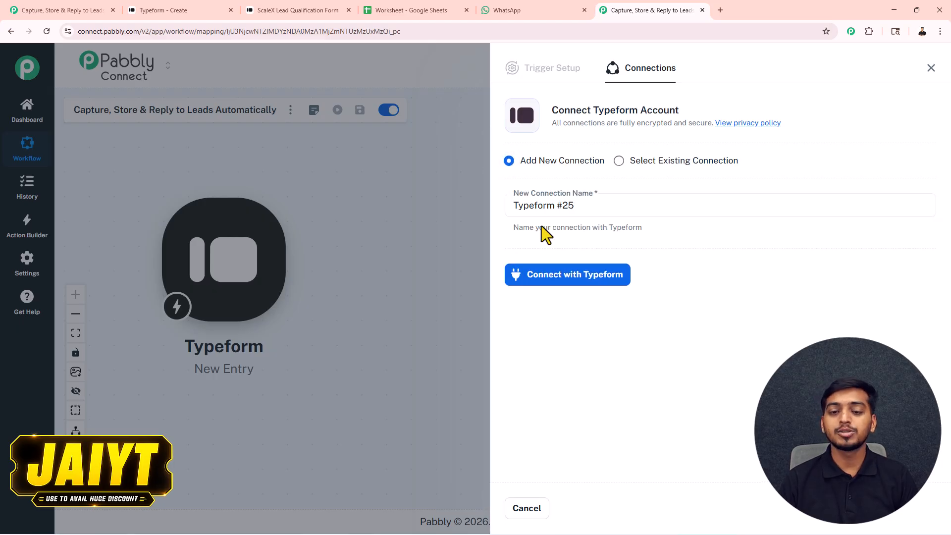
click(547, 288)
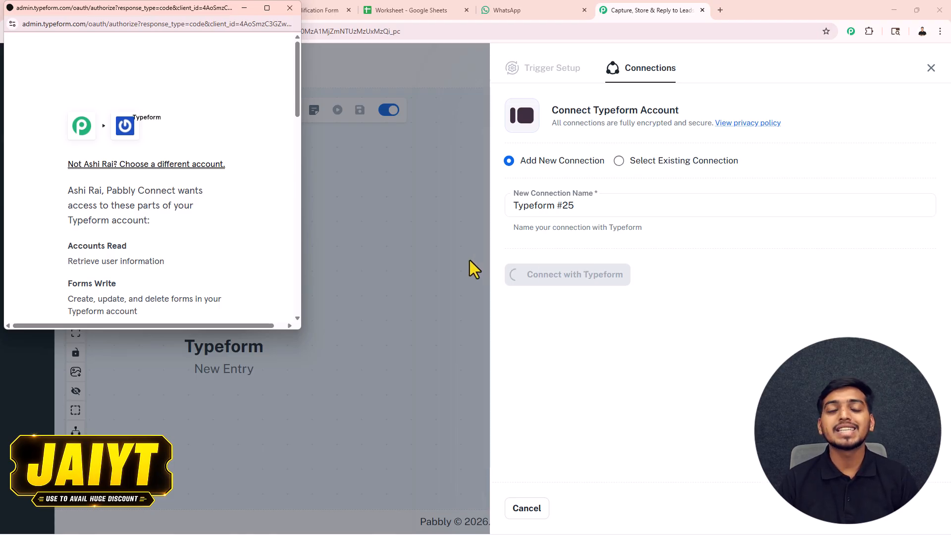
scroll(208, 201, down, 5)
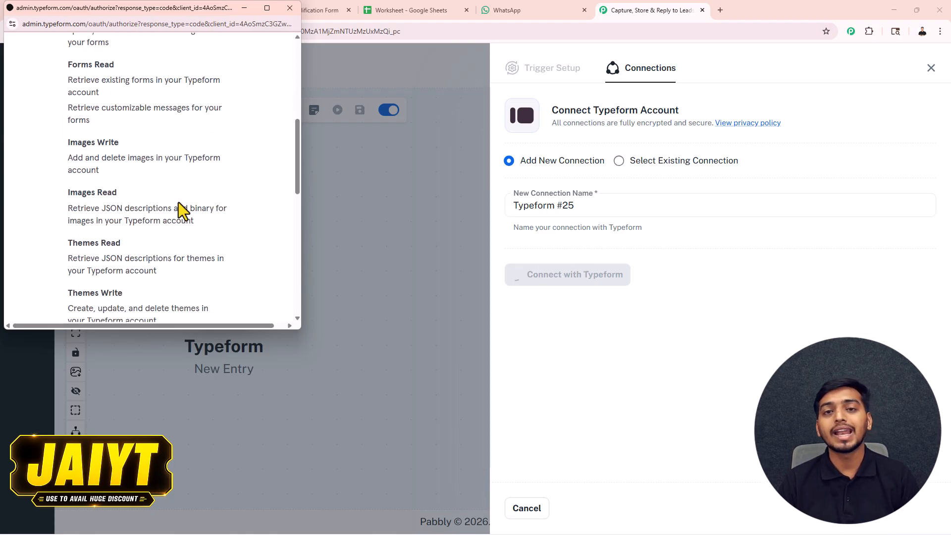
scroll(181, 203, down, 8)
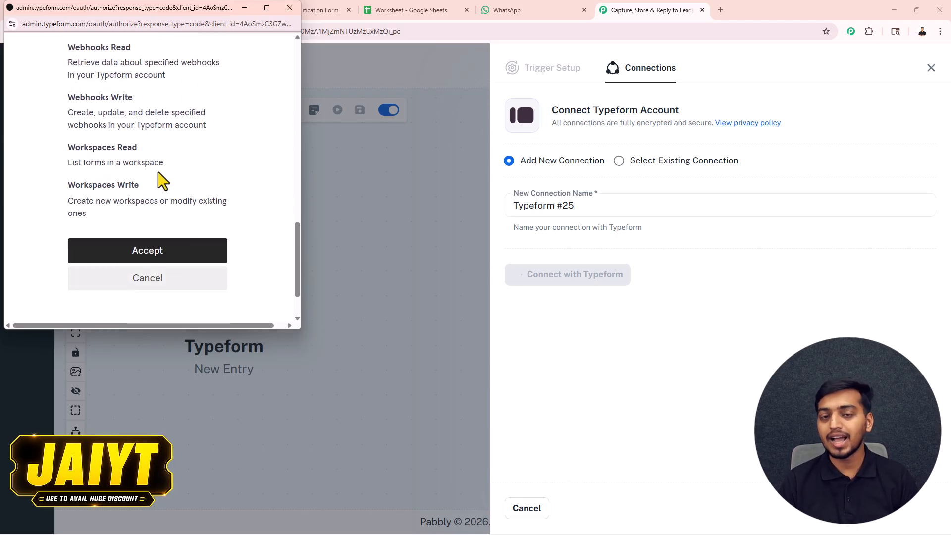
click(146, 255)
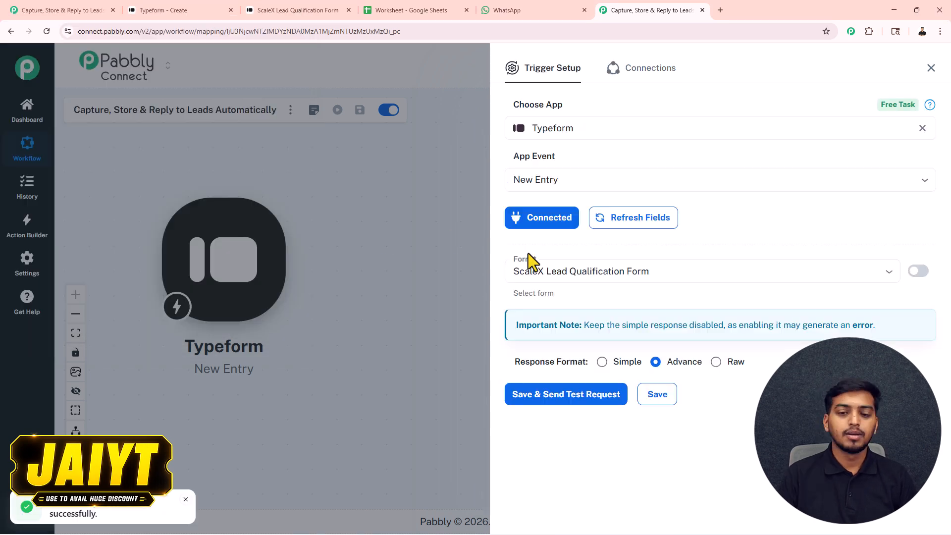
Step: Check the Typeform form list and view the ScaleX form in the editor
click(539, 271)
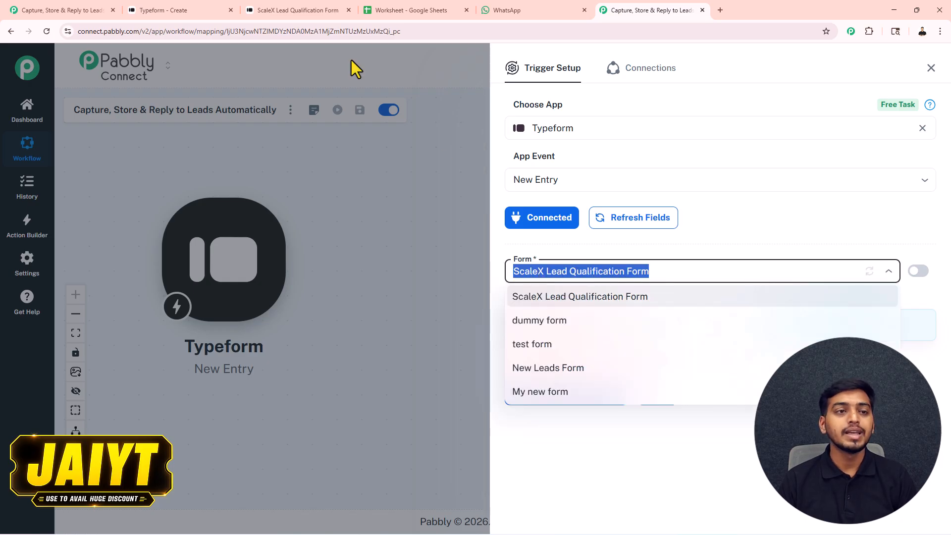
click(181, 10)
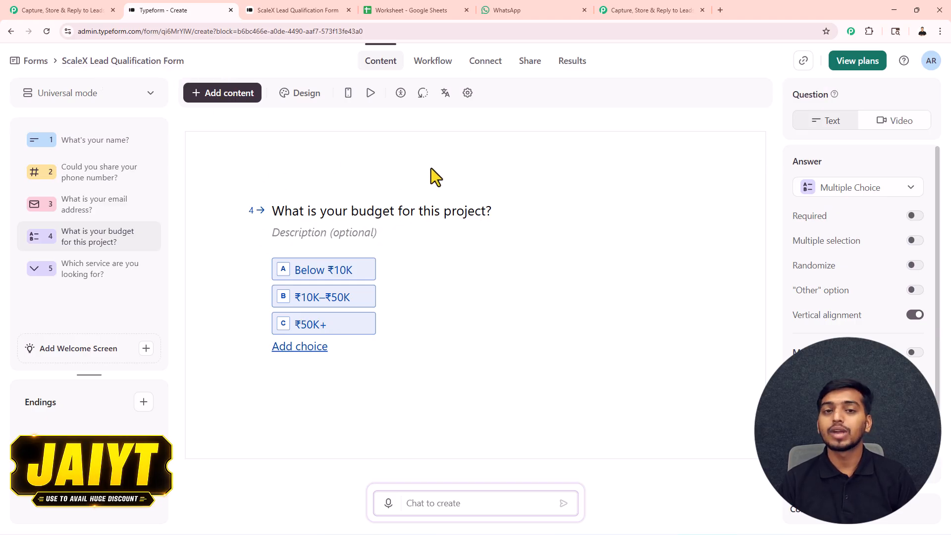
click(646, 11)
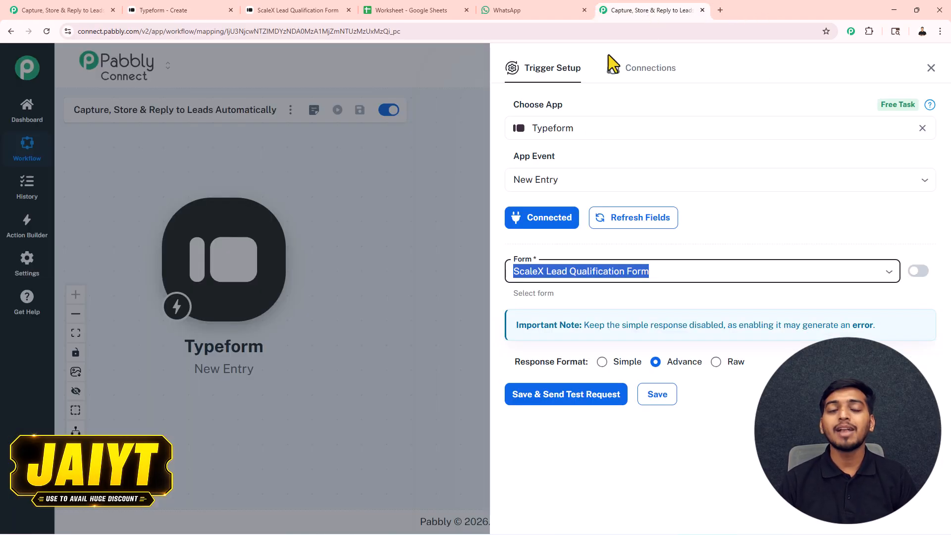
Step: Set the Response Format to Simple and save with Send Test Request
click(567, 271)
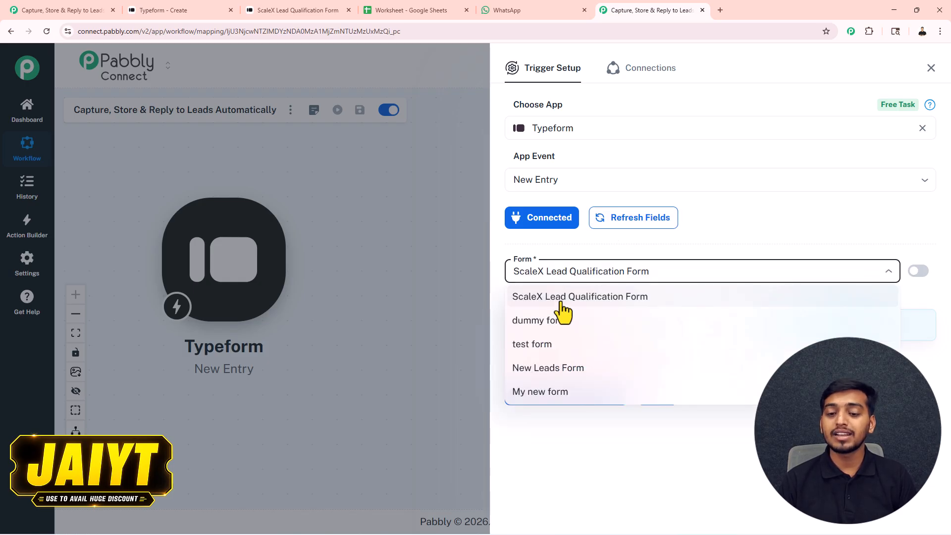
mouse_move(592, 369)
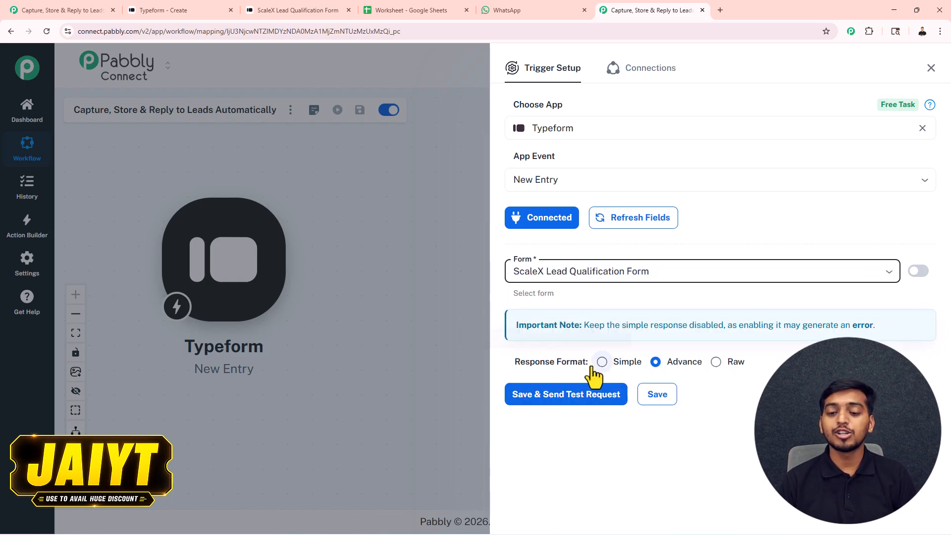
mouse_move(679, 374)
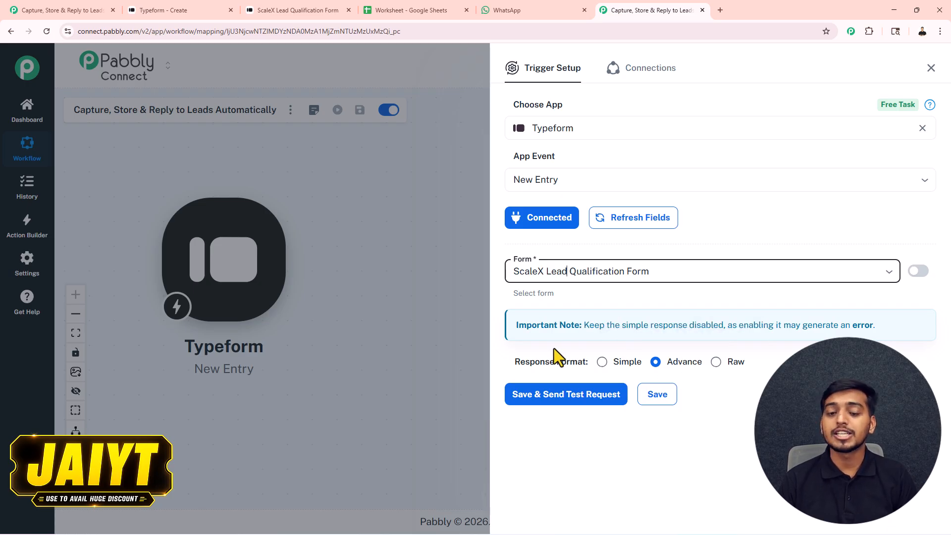
click(602, 364)
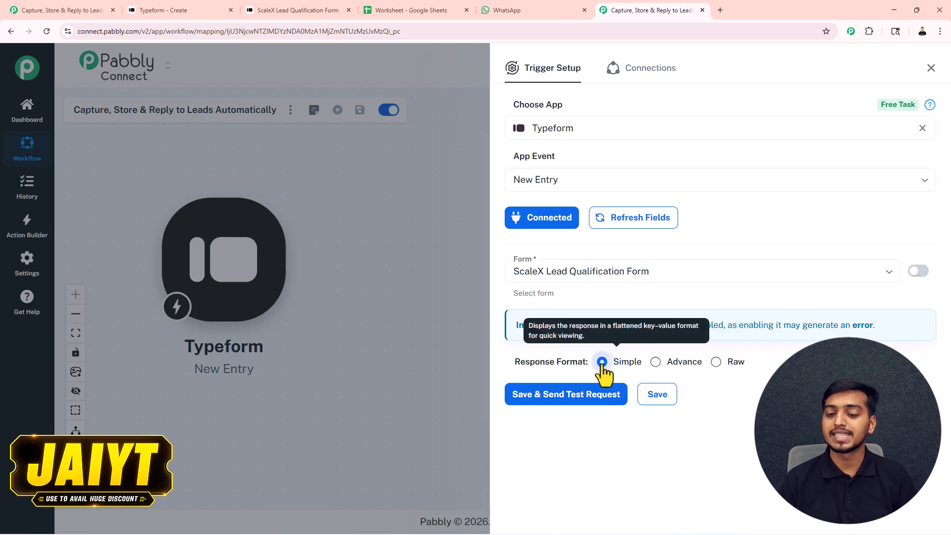
click(575, 395)
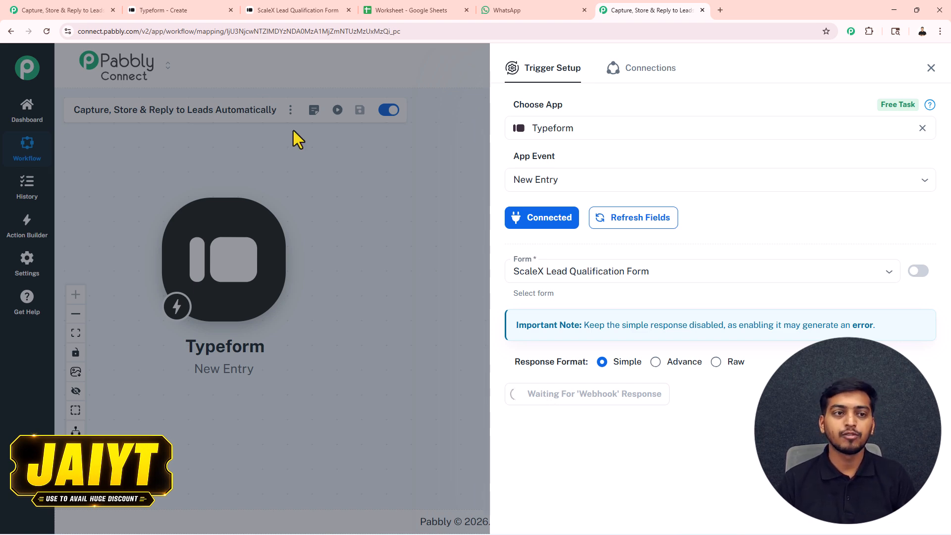
click(203, 13)
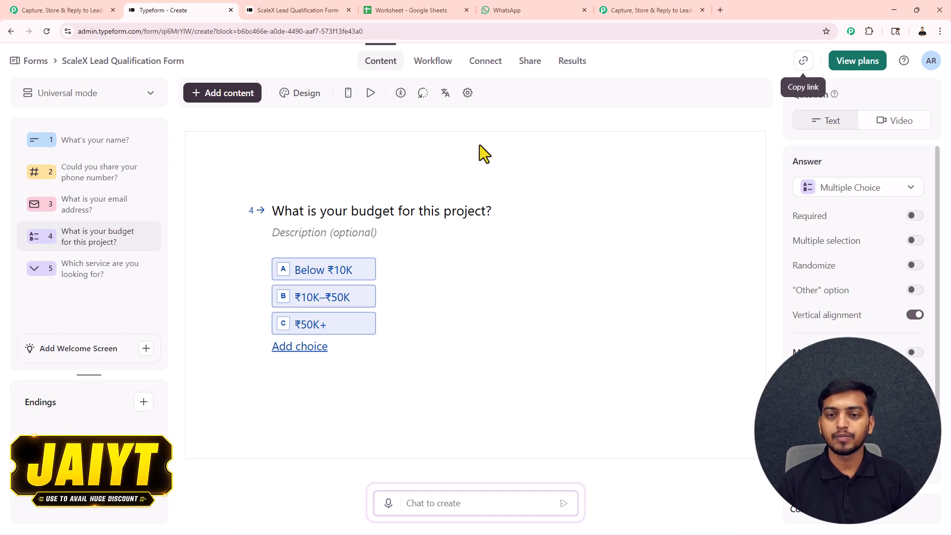
Step: Copy the ScaleX form's public link and open the live form in a new tab
click(803, 61)
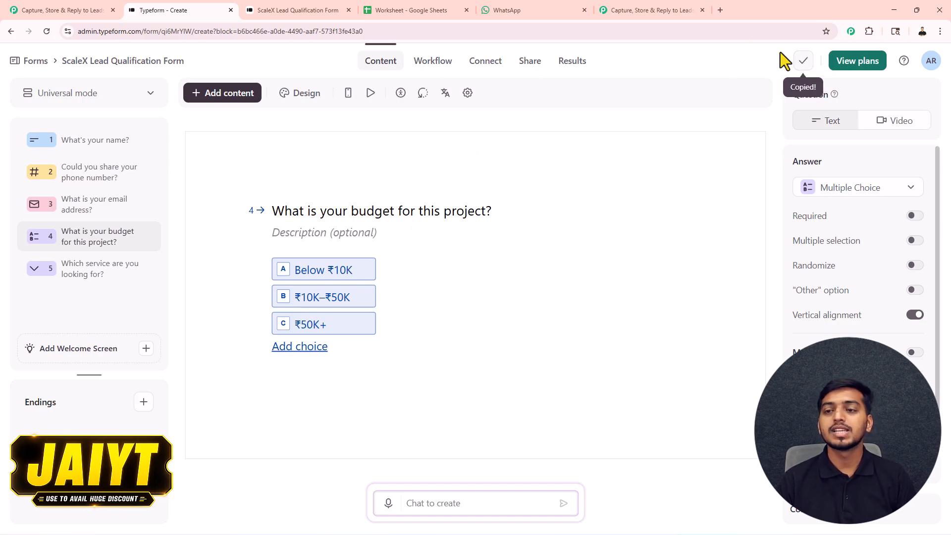
click(719, 11)
key(ctrl+v)
key(Return)
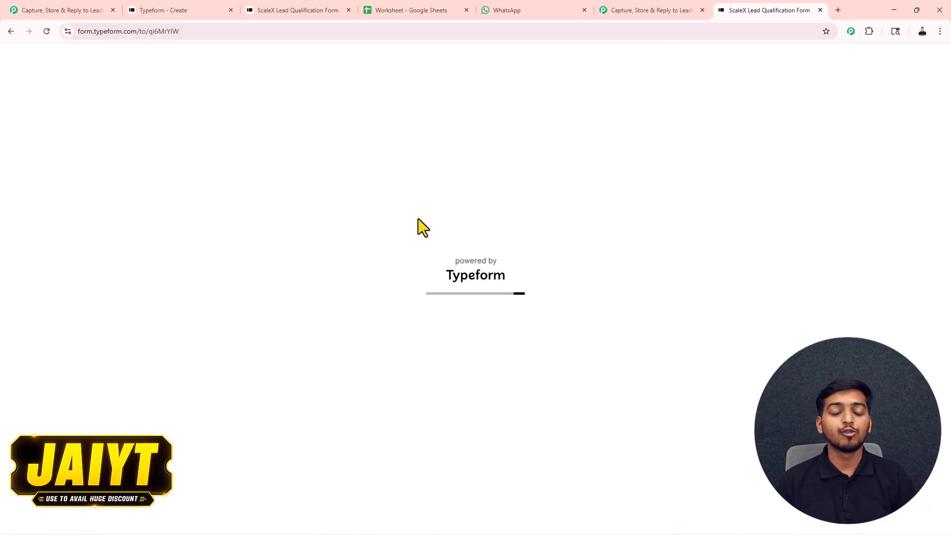
Step: Fill in a dummy lead's name and phone, choose ₹50K+ and Ads, and submit
click(333, 281)
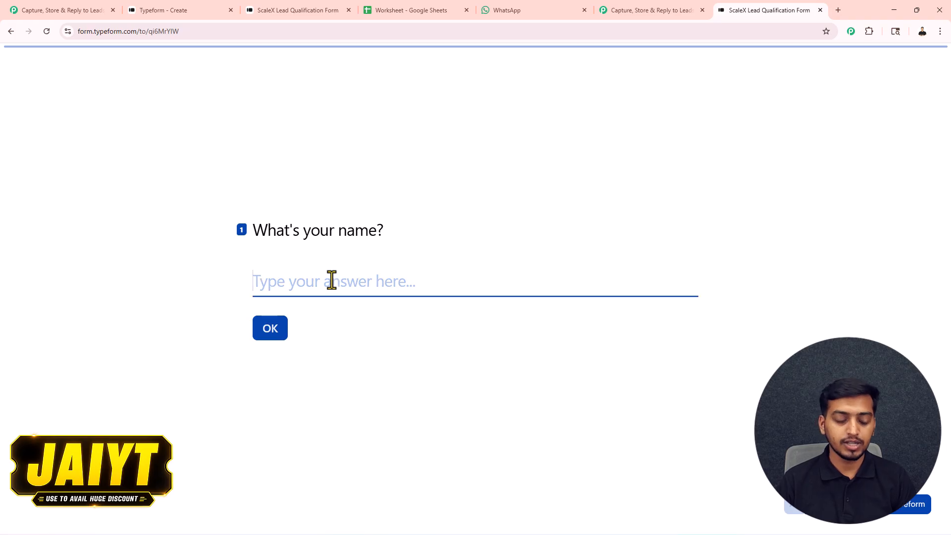
text(Dummy USER)
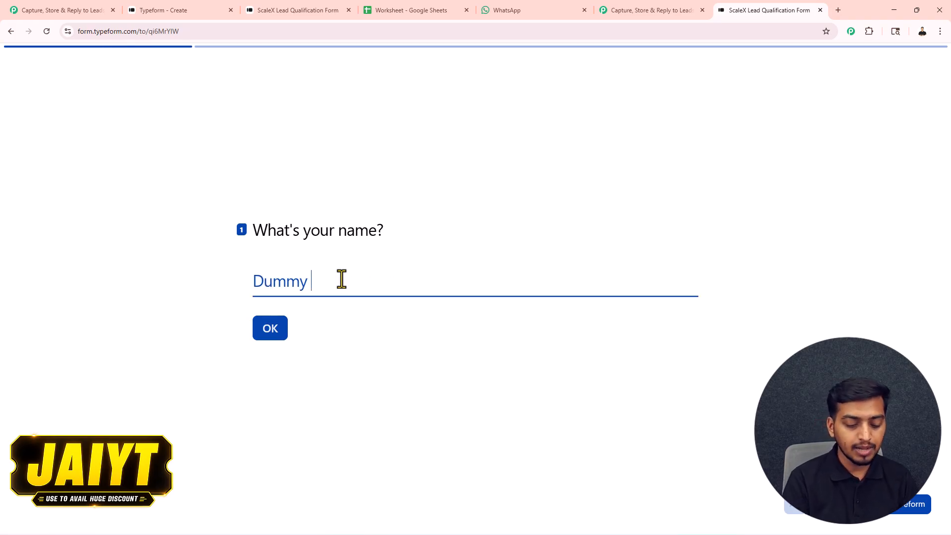
key(Return)
text(4444444)
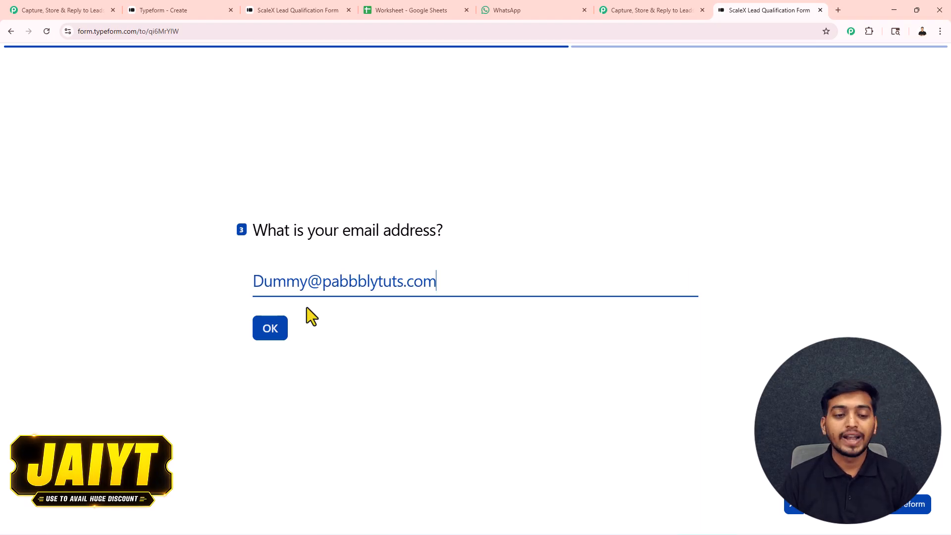
click(274, 332)
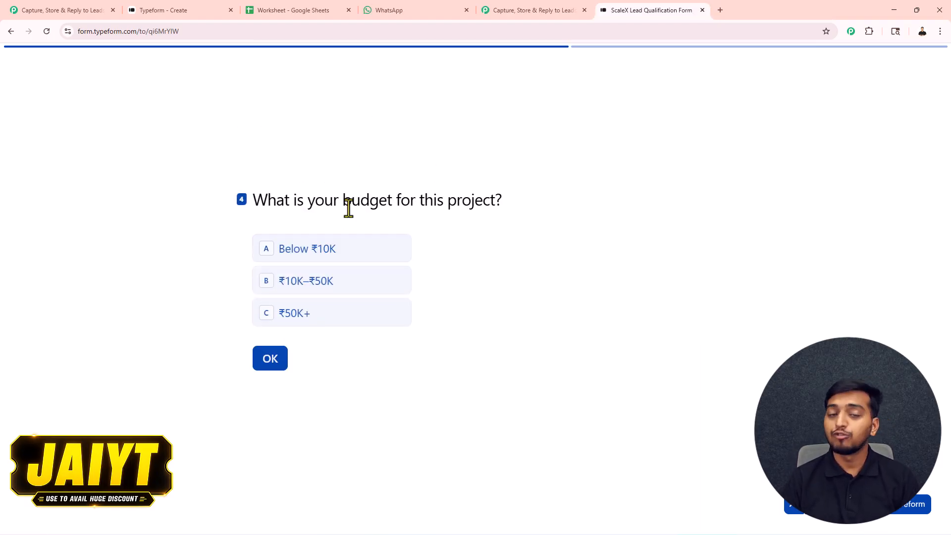
click(296, 315)
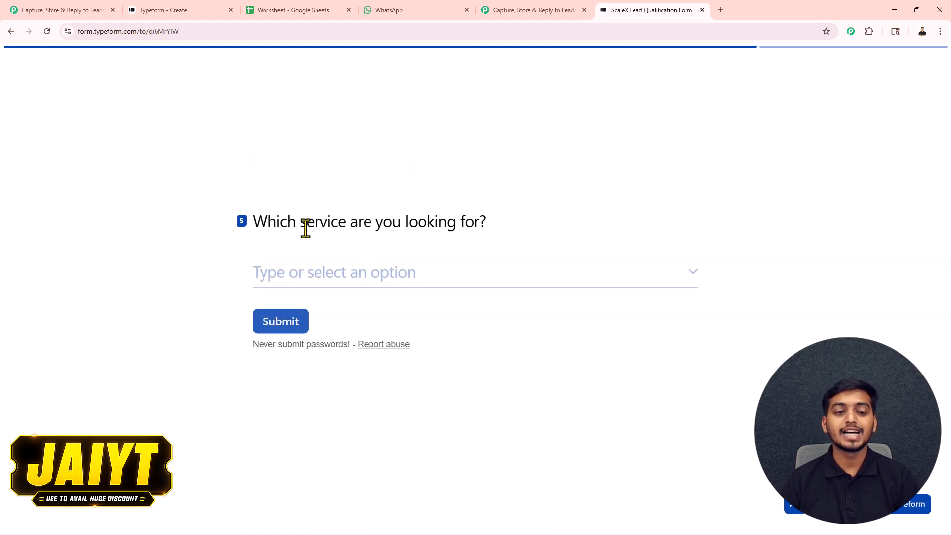
click(364, 280)
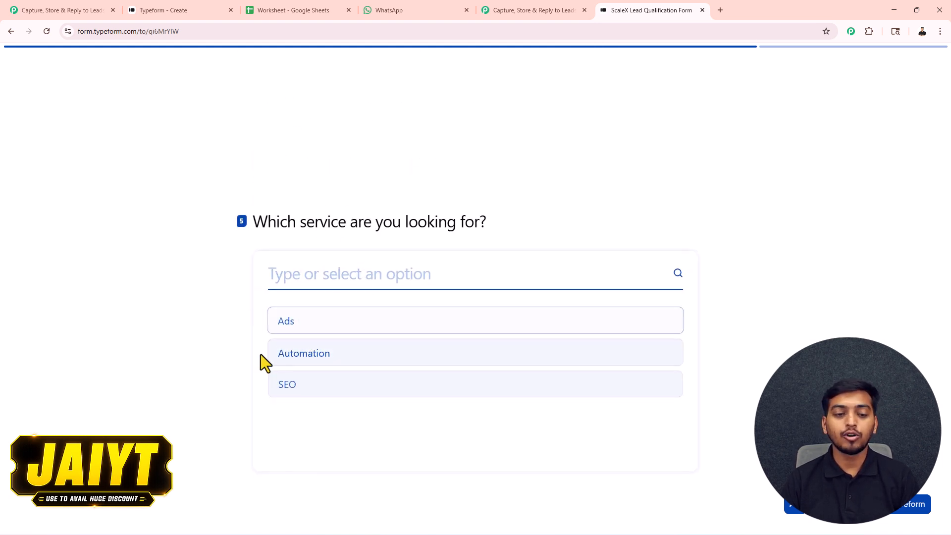
click(311, 322)
click(312, 325)
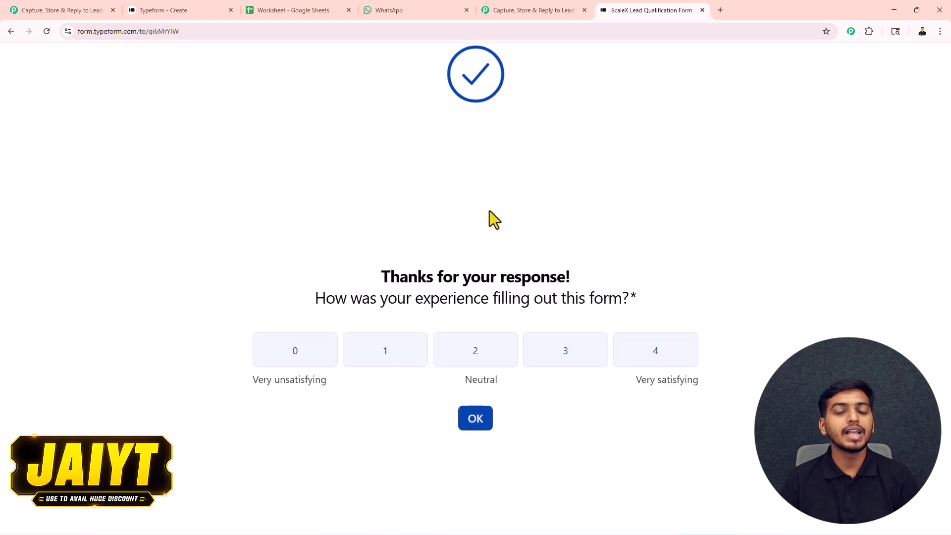
click(530, 10)
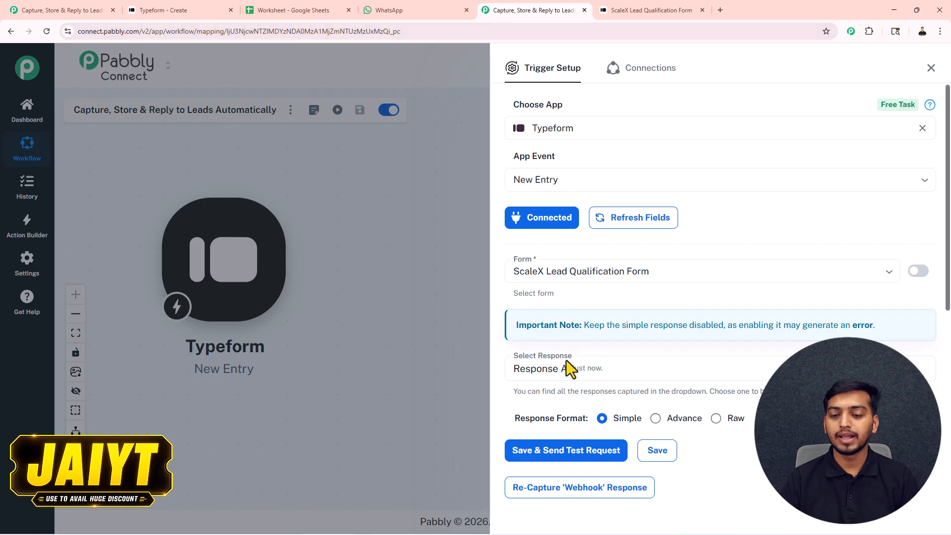
Step: Review the captured response fields and close the Trigger Setup panel
scroll(667, 290, down, 1)
scroll(668, 290, down, 3)
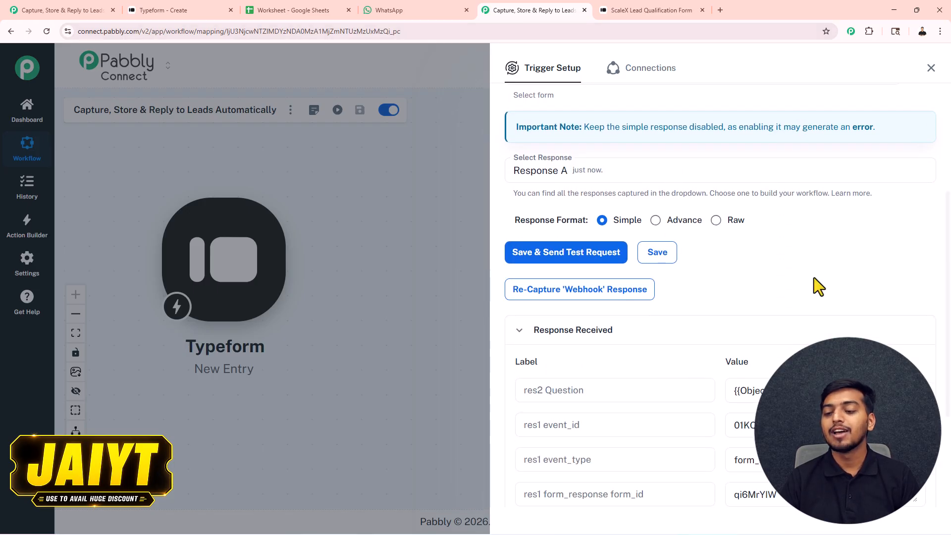
scroll(813, 287, down, 3)
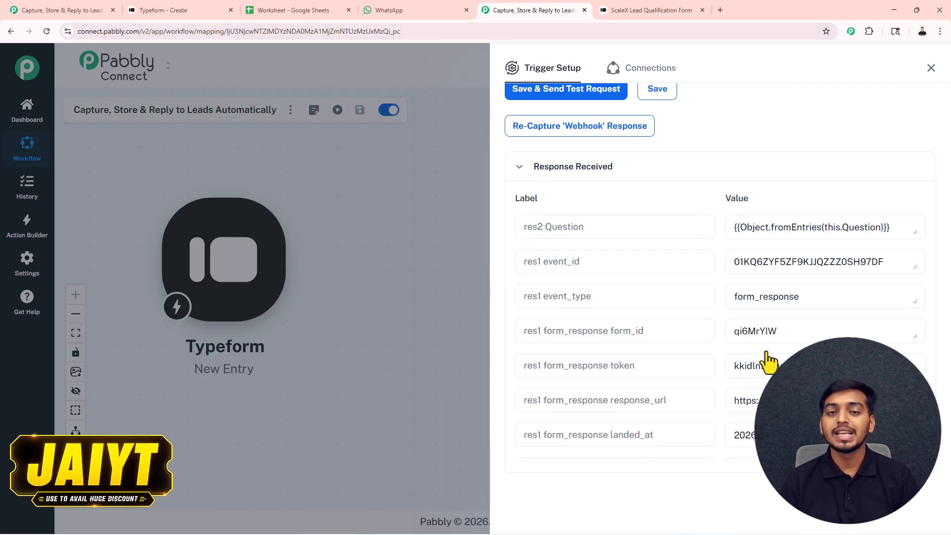
scroll(769, 362, down, 10)
scroll(768, 372, down, 15)
scroll(769, 372, down, 3)
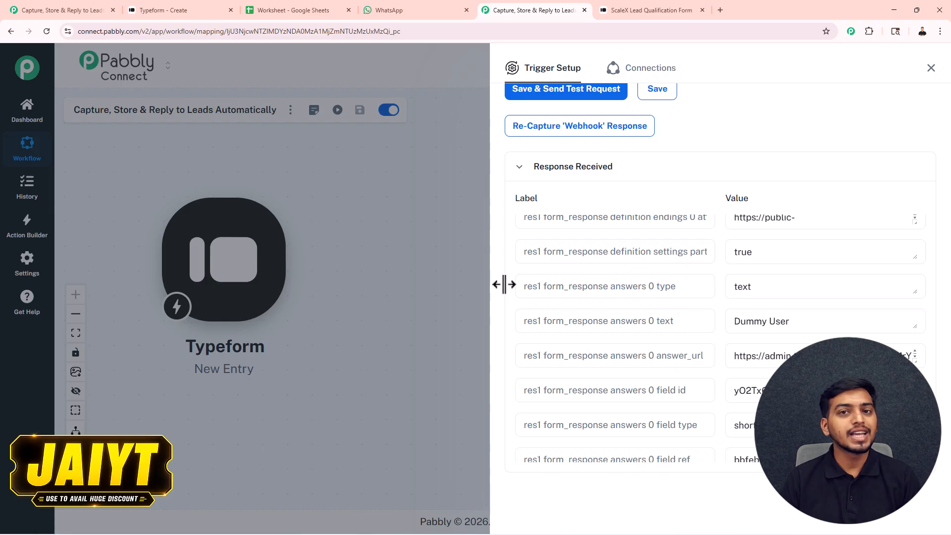
click(931, 68)
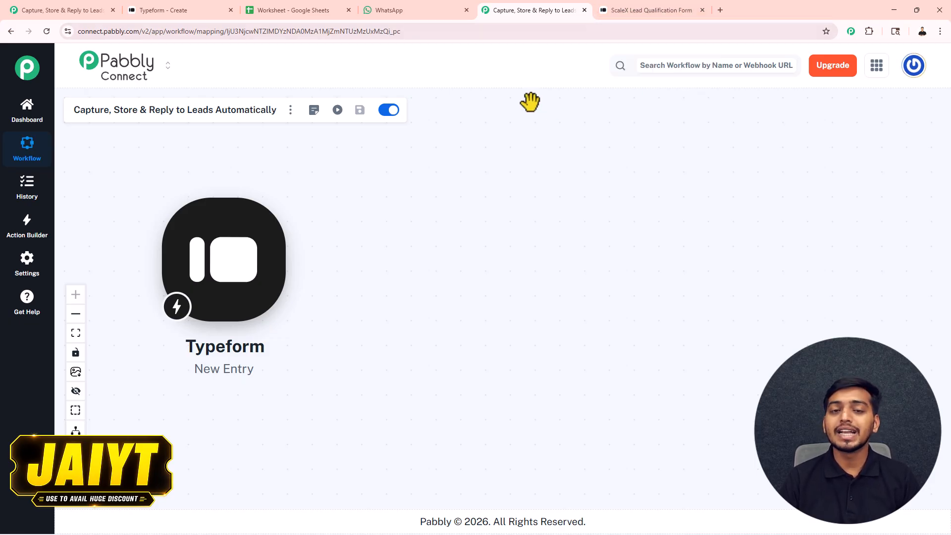
mouse_move(246, 281)
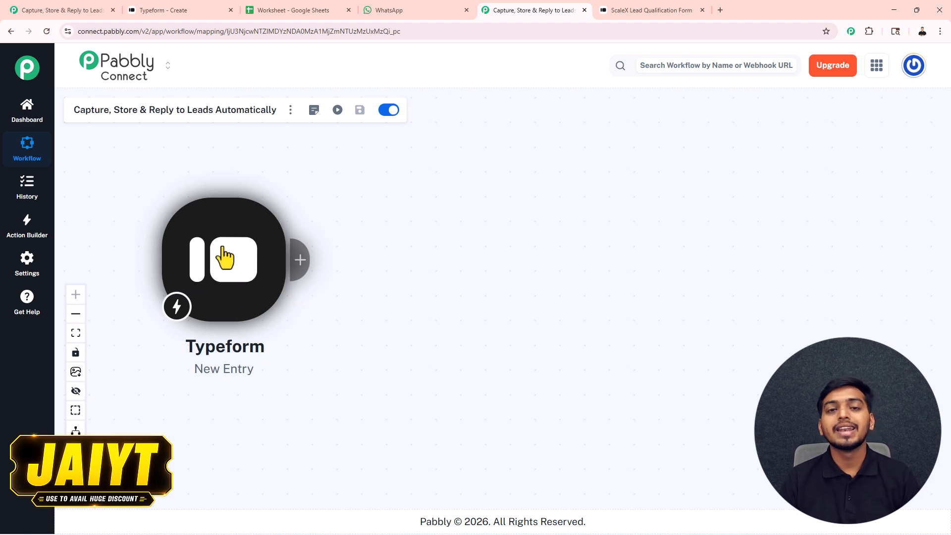
scroll(337, 246, down, 2)
drag(305, 234, 297, 228)
mouse_move(250, 255)
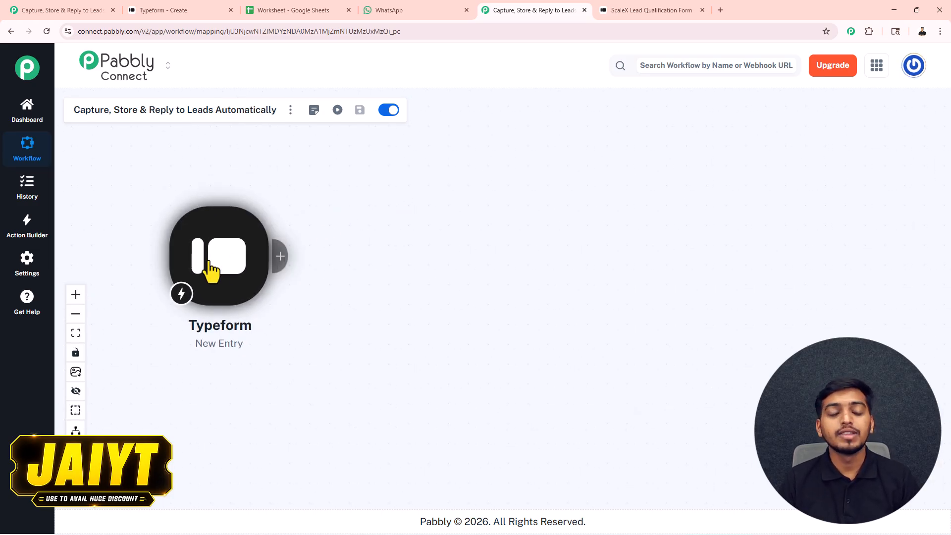
scroll(221, 272, up, 2)
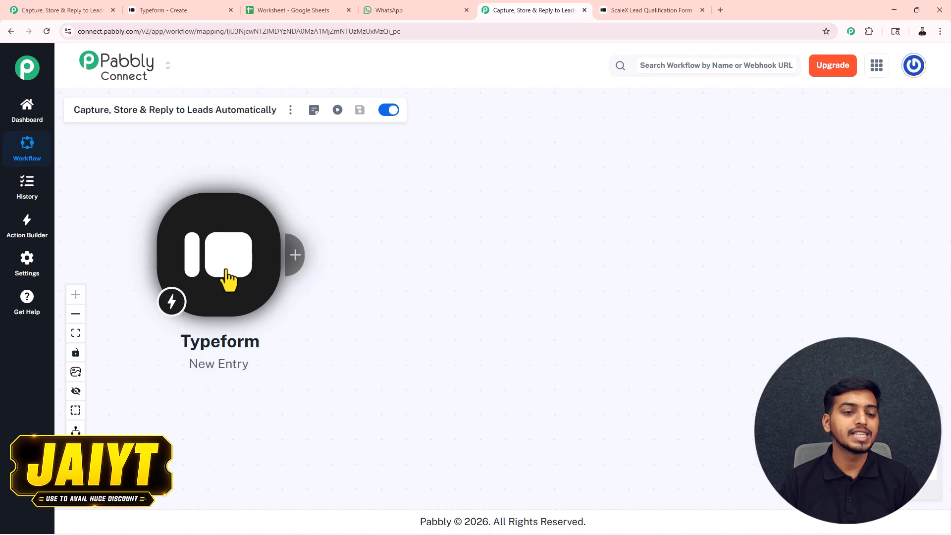
scroll(244, 272, down, 1)
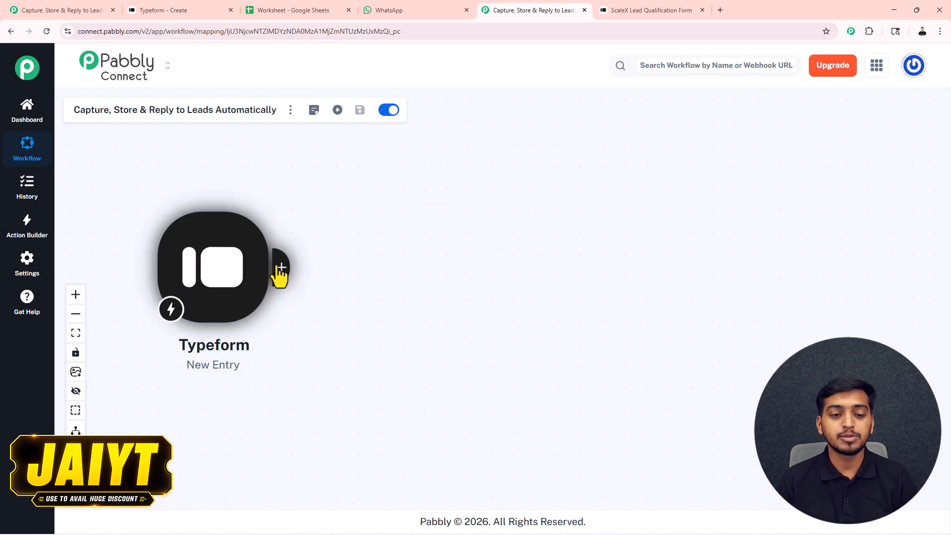
Step: Add a Router after the Typeform trigger with three filtered routes
click(276, 269)
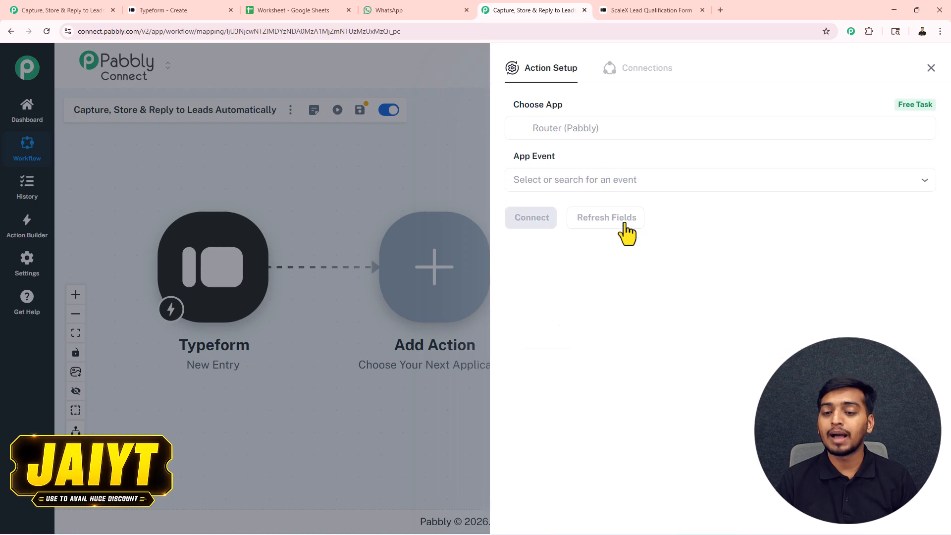
click(626, 231)
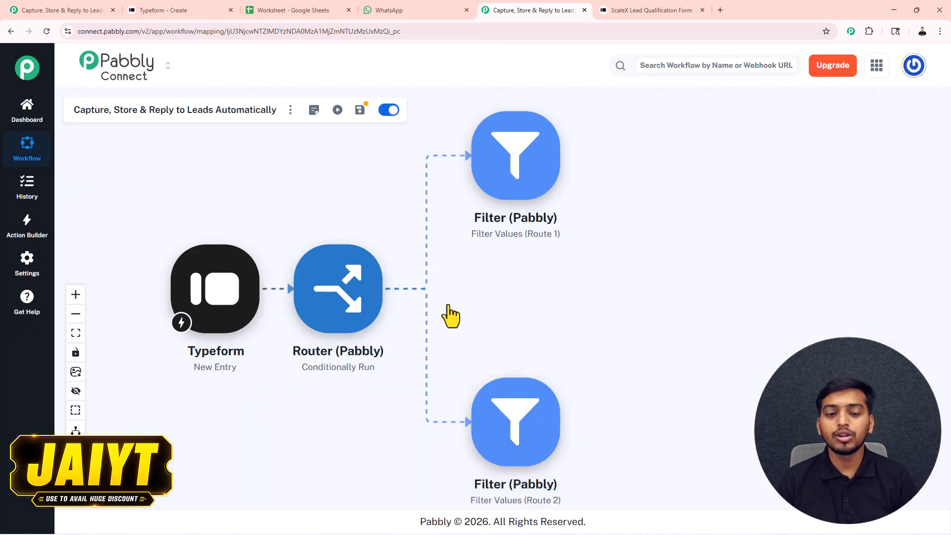
scroll(446, 309, down, 1)
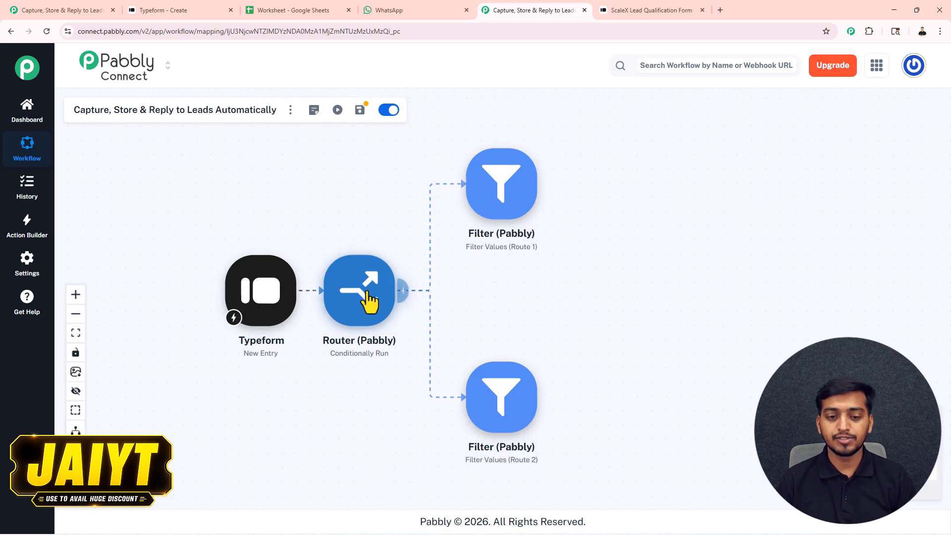
click(403, 291)
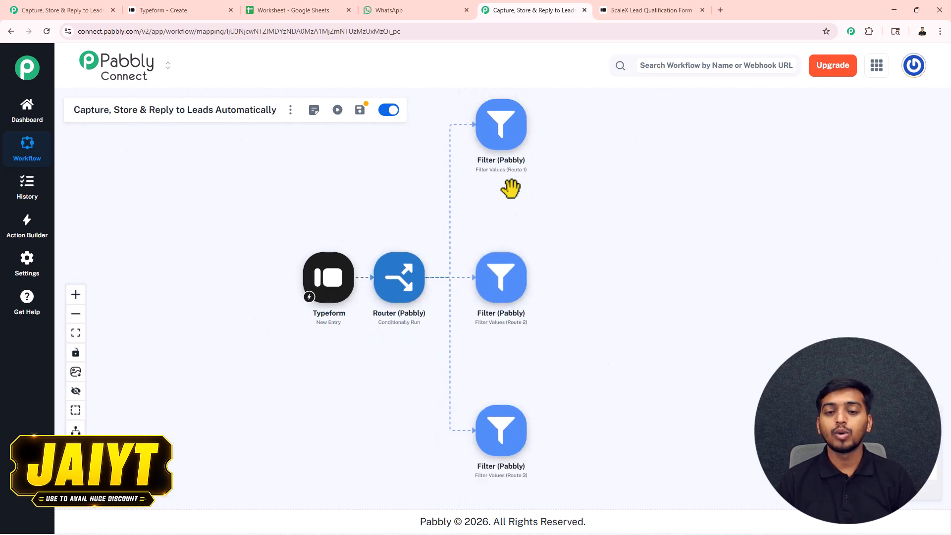
Step: Space the three route filters evenly beside the router and centre the workflow
drag(505, 143, 506, 214)
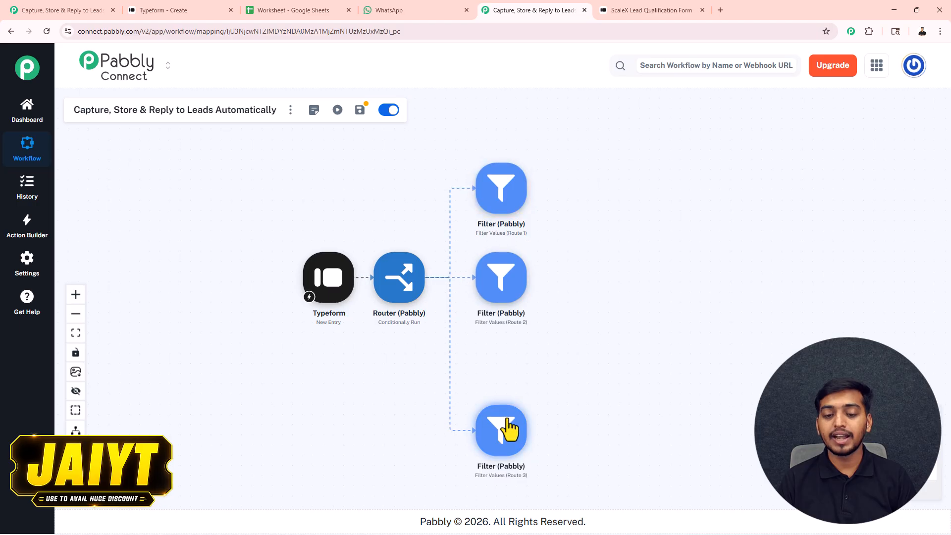
drag(505, 435, 510, 364)
scroll(528, 301, up, 5)
scroll(620, 222, down, 2)
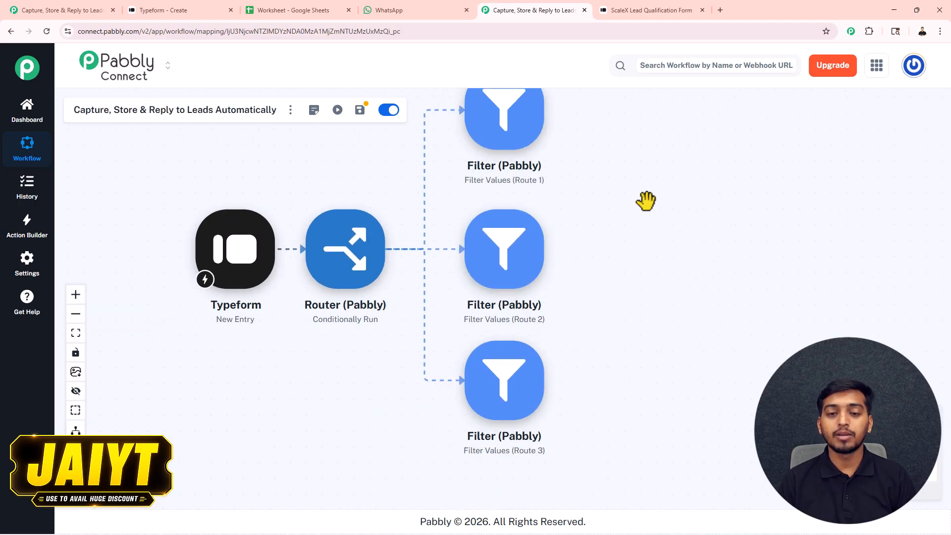
drag(661, 191, 642, 231)
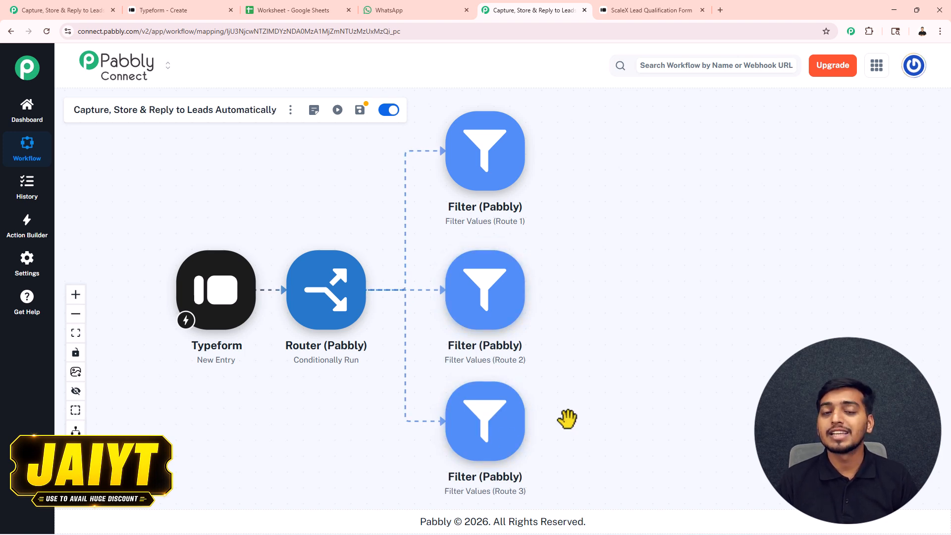
Step: Connect the Route 1 filter and choose the budget answer's choice label (answers 3) as its field
click(486, 162)
click(533, 221)
click(567, 278)
click(564, 278)
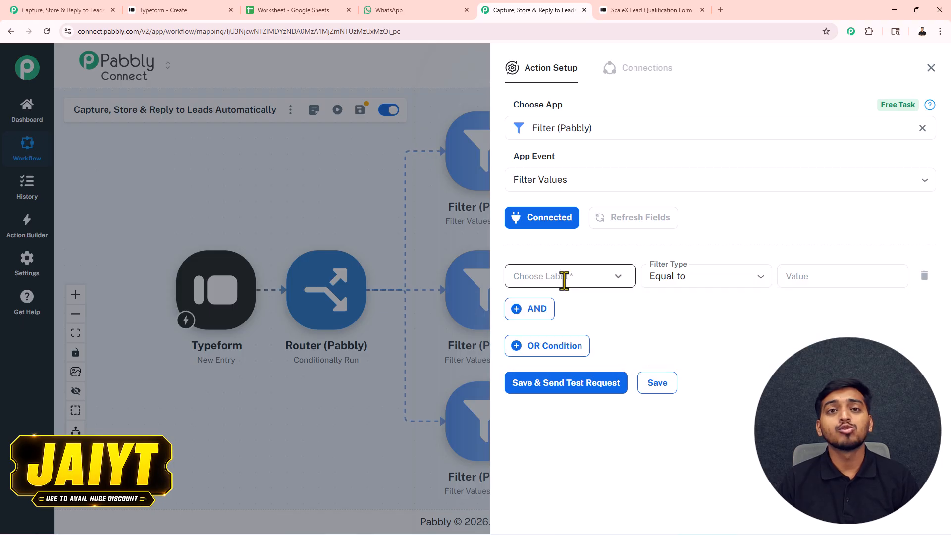
click(564, 280)
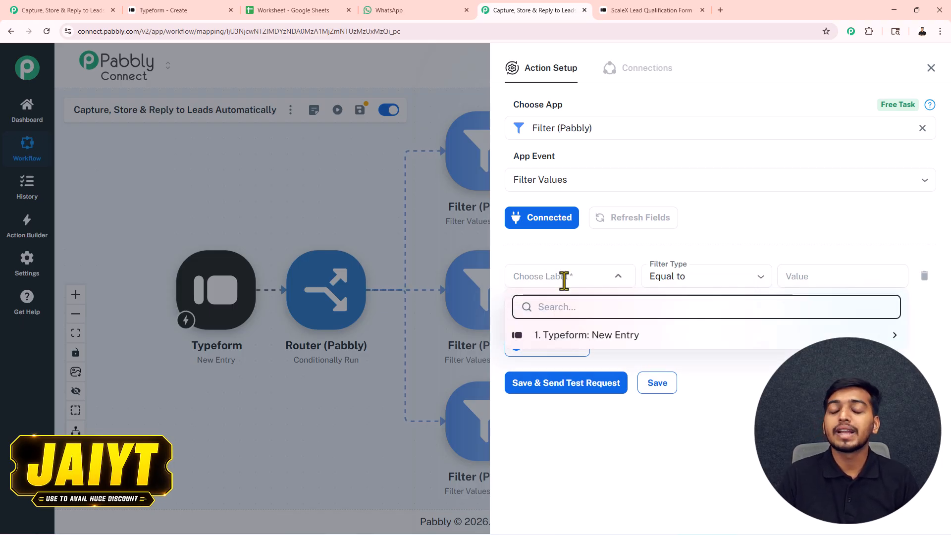
click(708, 336)
drag(906, 302, 920, 495)
scroll(732, 452, up, 2)
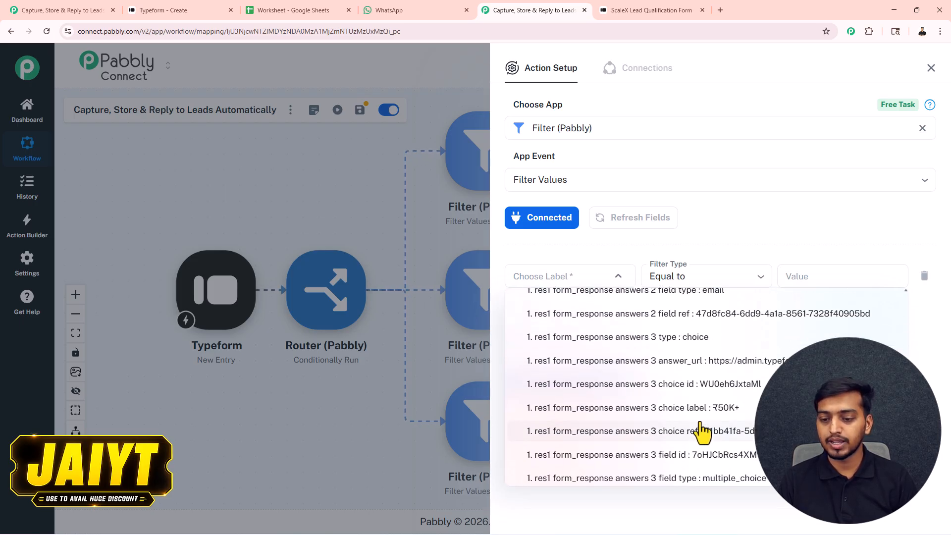
click(727, 408)
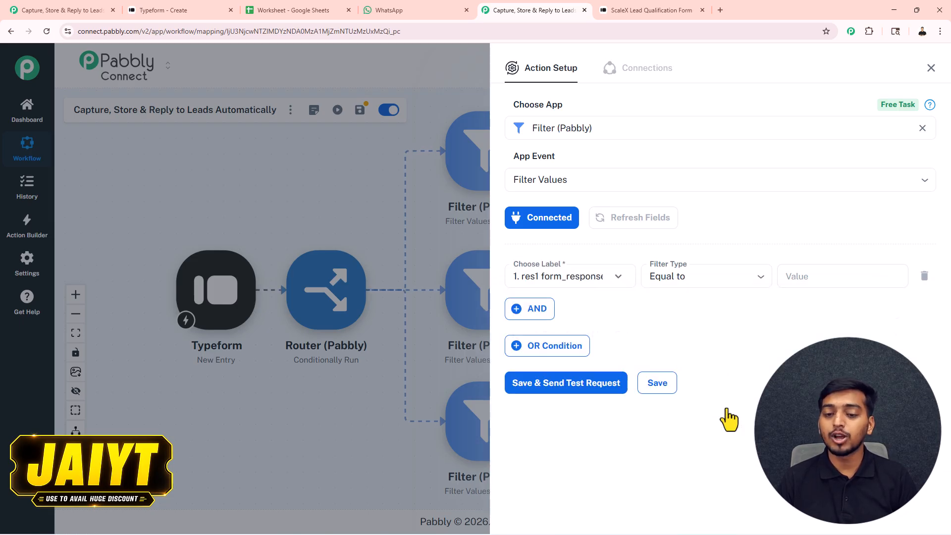
Step: Set the condition to Equal to ₹50K+, then save and send a test request successfully
click(663, 283)
click(672, 301)
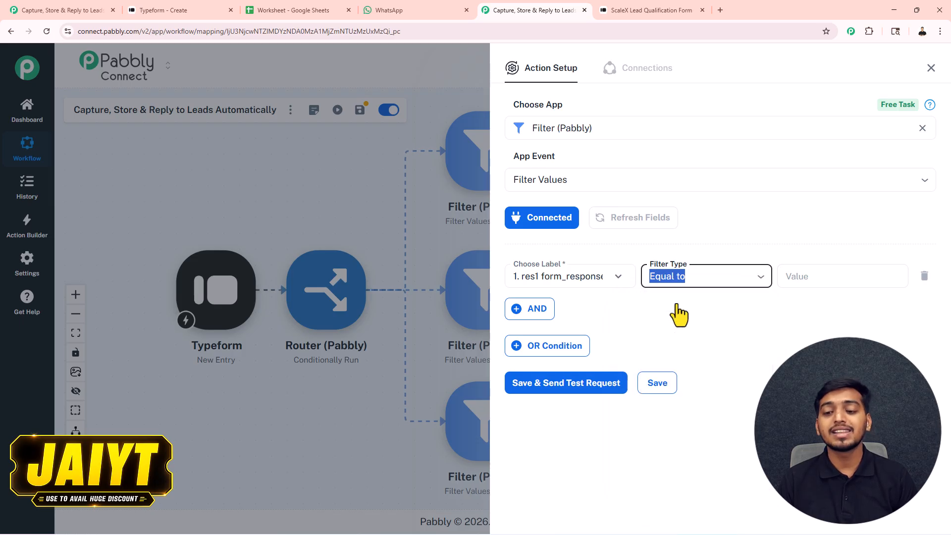
click(819, 278)
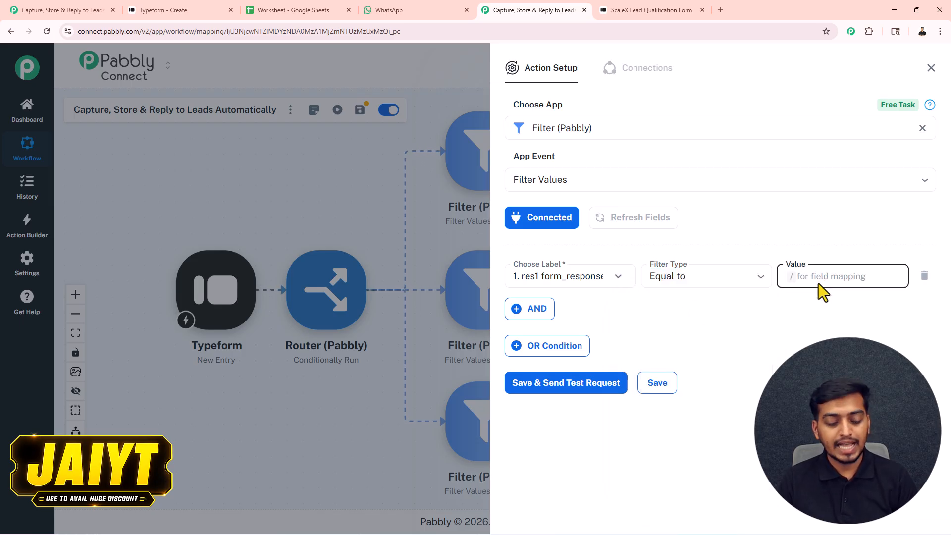
text(₹50K+)
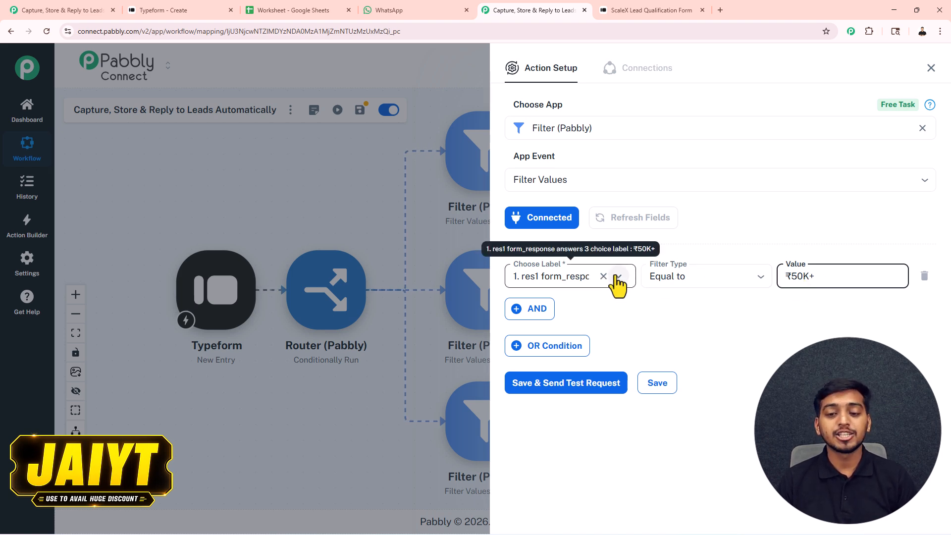
click(575, 383)
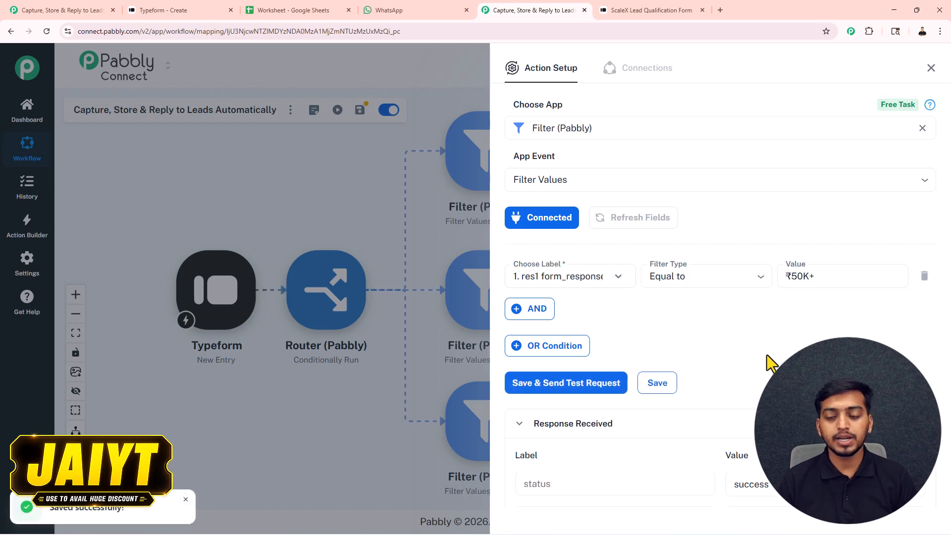
double_click(731, 405)
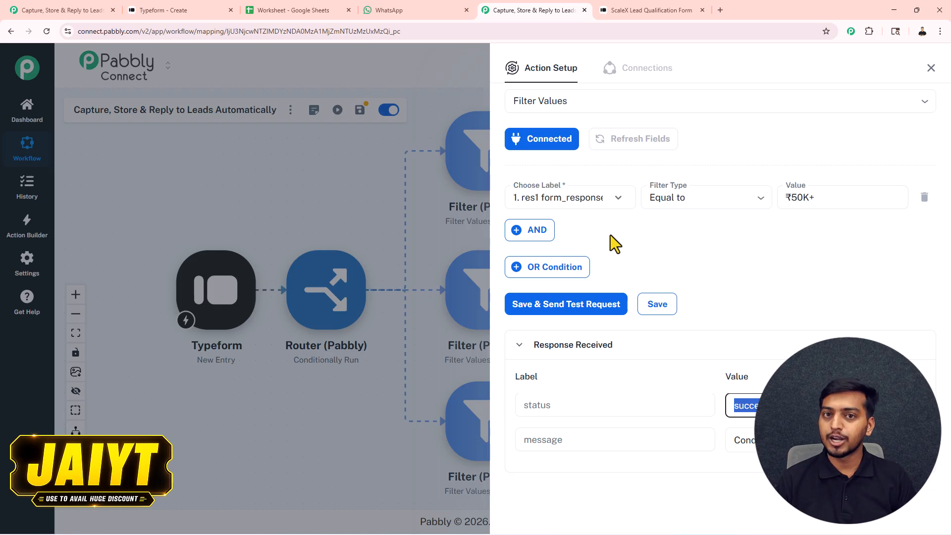
Step: Connect the Route 2 filter and pick the budget choice label, found by searching '50'
click(931, 69)
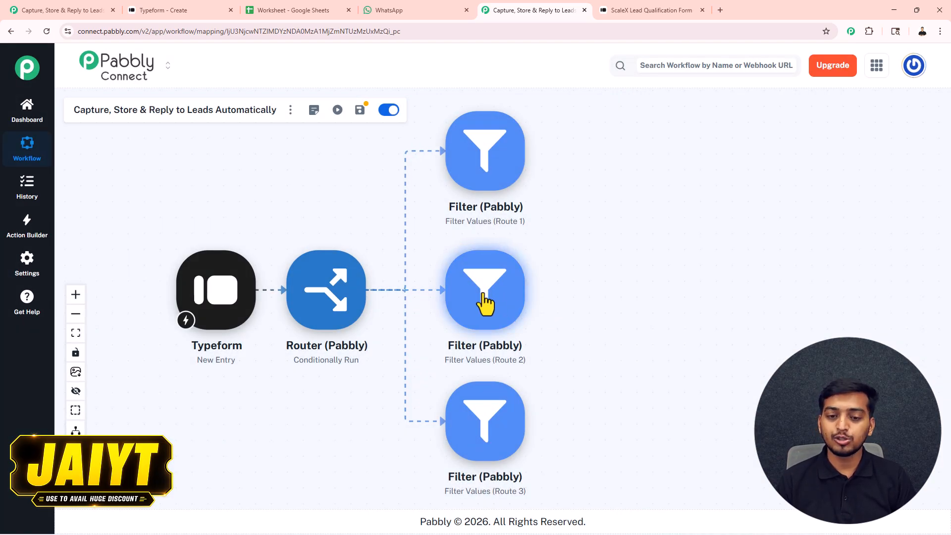
click(485, 303)
click(526, 219)
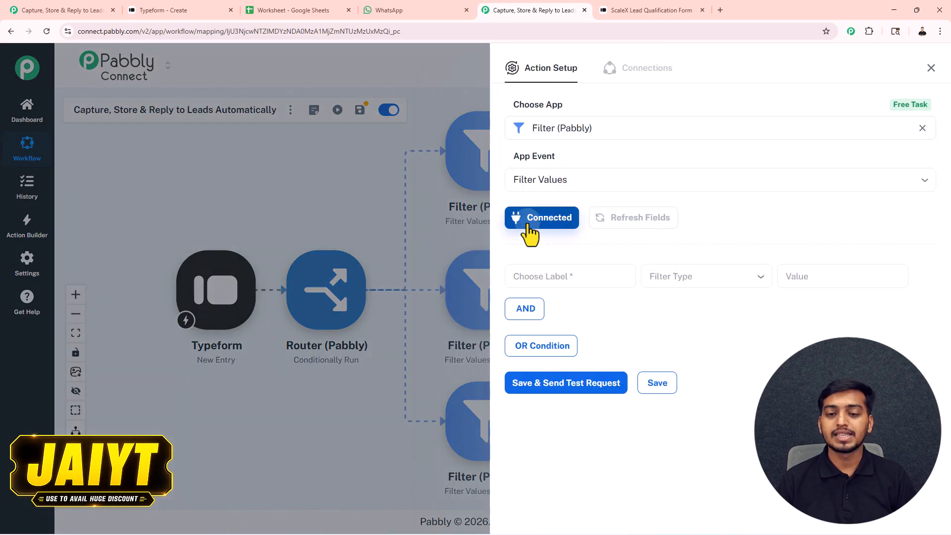
click(546, 277)
click(604, 334)
click(592, 306)
text(50)
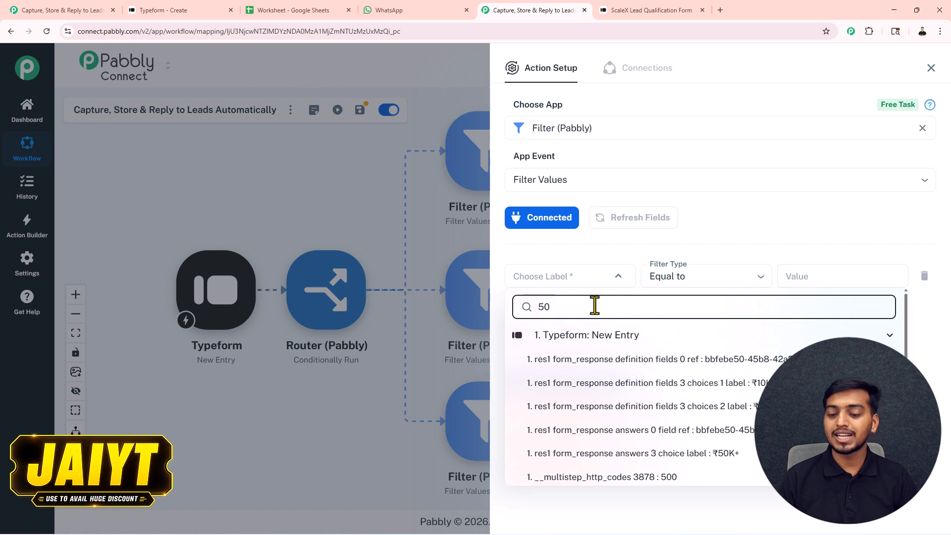
click(708, 453)
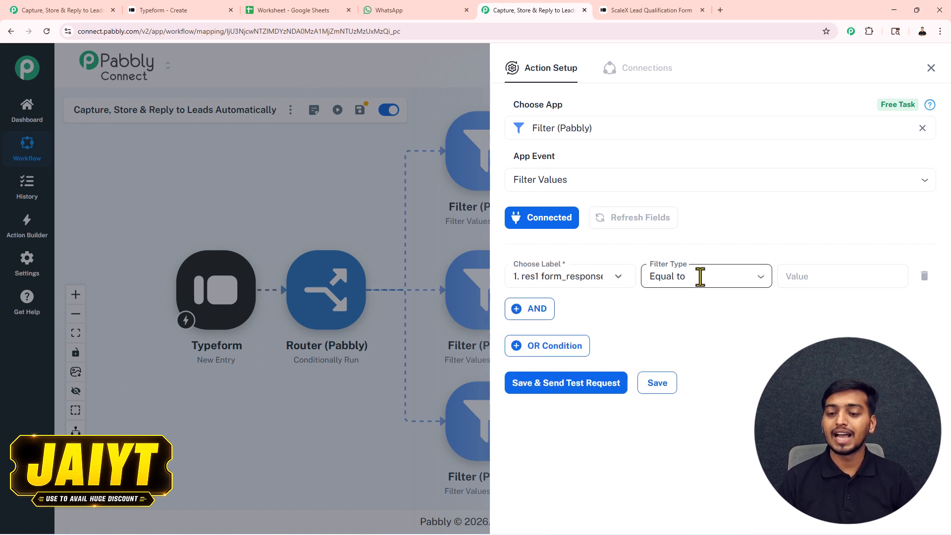
Step: Copy the ₹10K–₹50K choice label from the Typeform editor and paste it as the match value
click(820, 278)
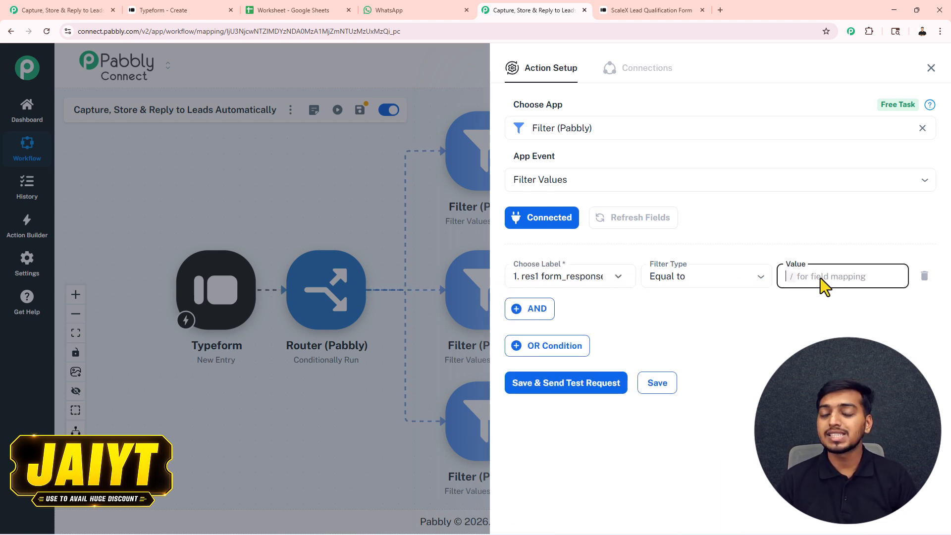
click(200, 11)
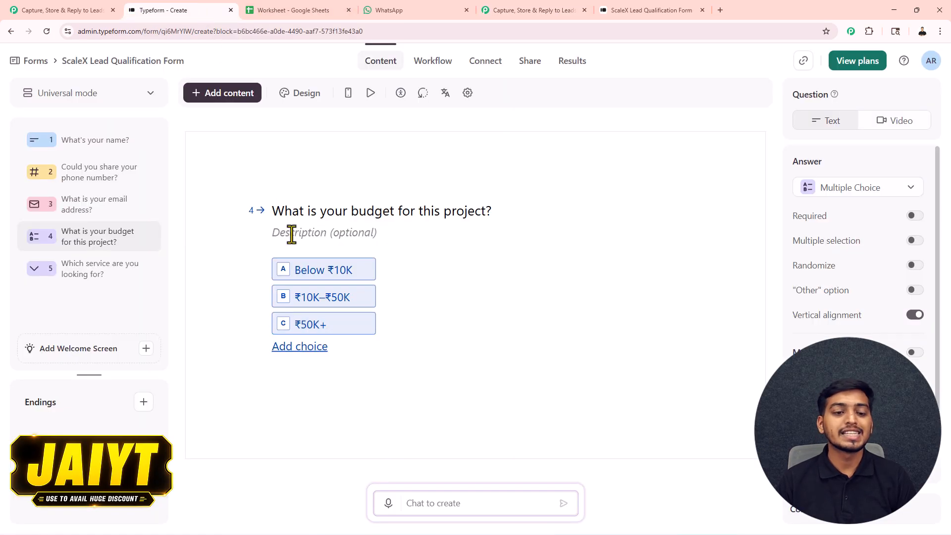
double_click(317, 297)
triple_click(317, 297)
key(ctrl+c)
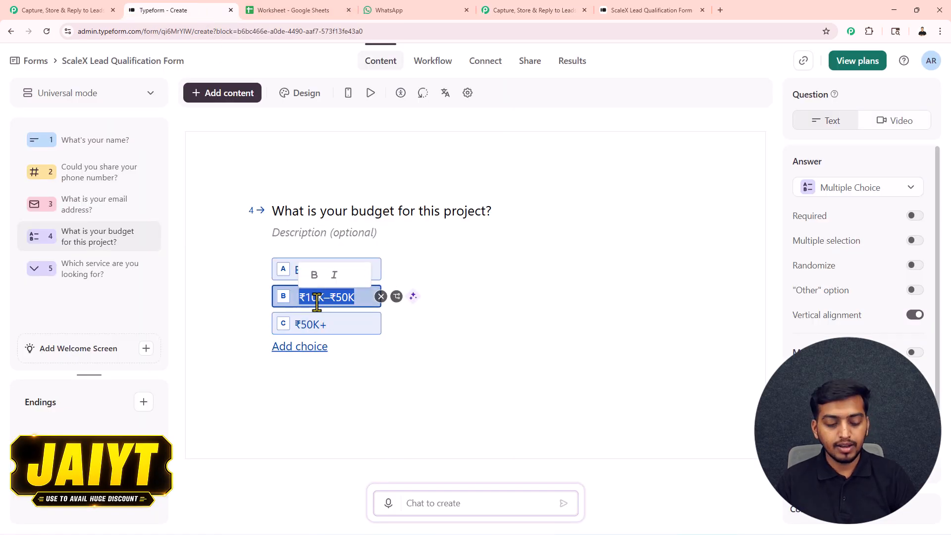
click(629, 10)
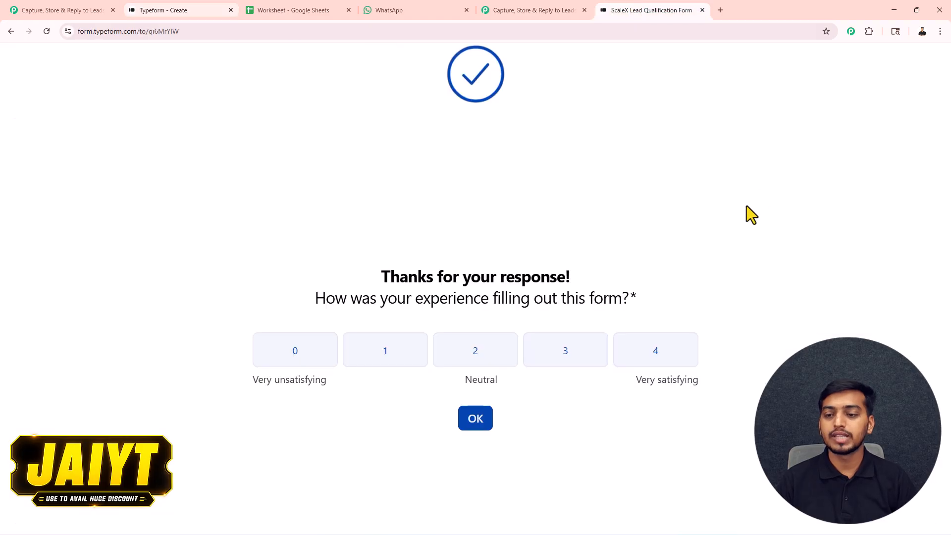
click(551, 10)
key(ctrl+v)
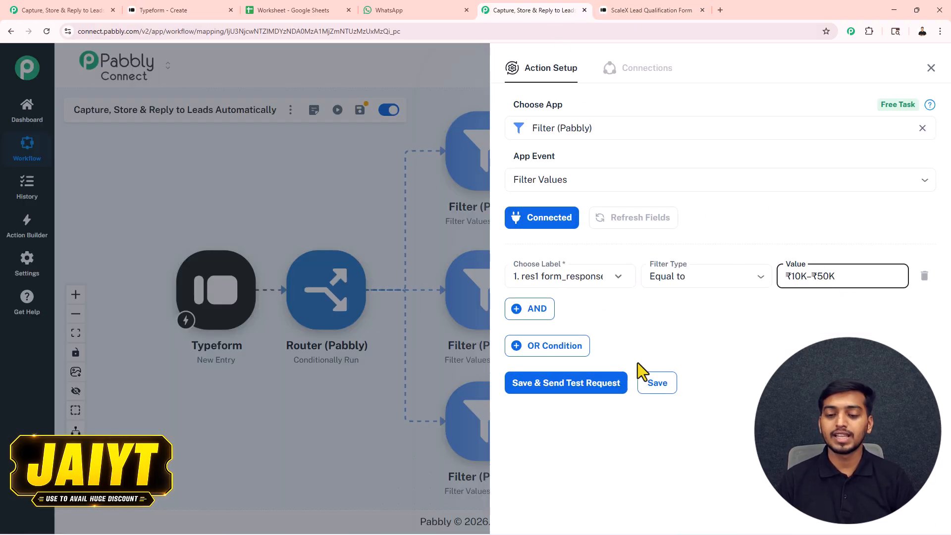
Step: Save the Route 2 filter with a test request, check the result, and close its settings
click(593, 391)
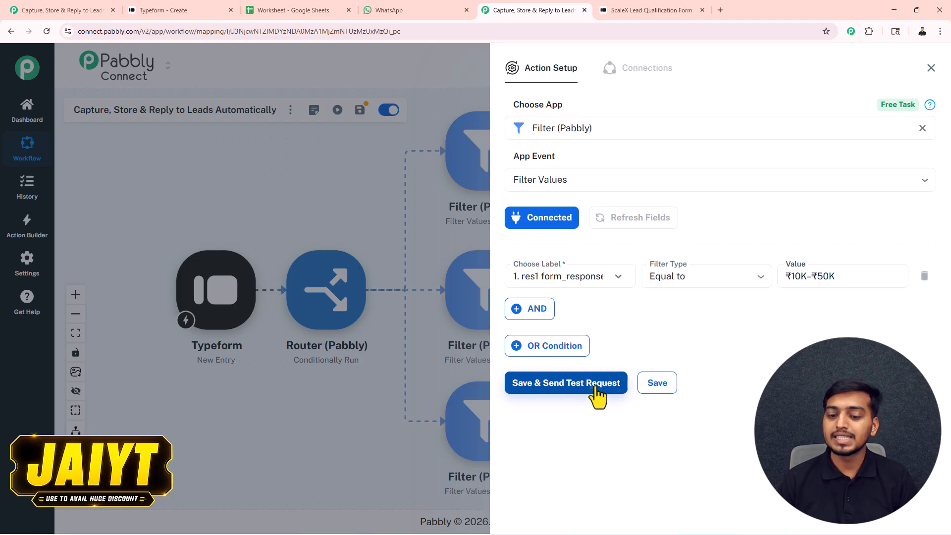
scroll(721, 382, down, 2)
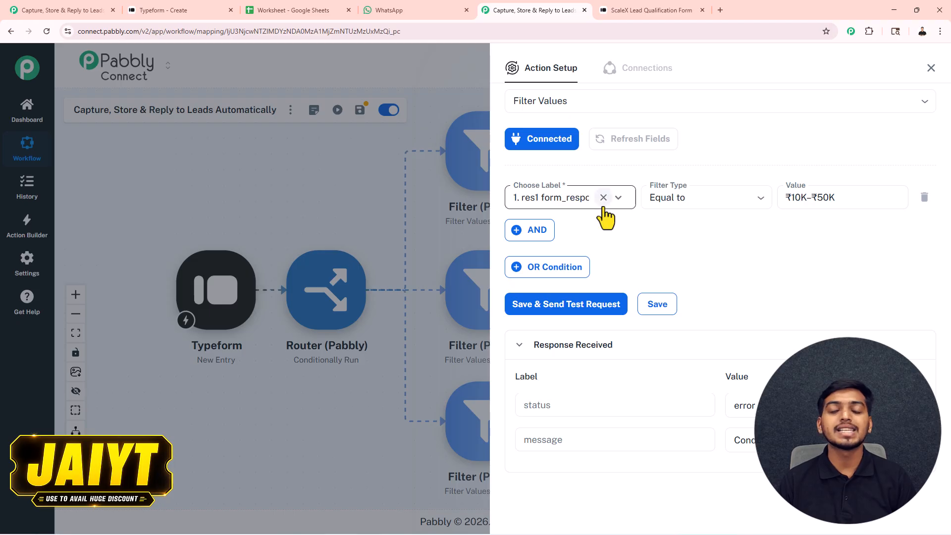
drag(753, 401, 725, 411)
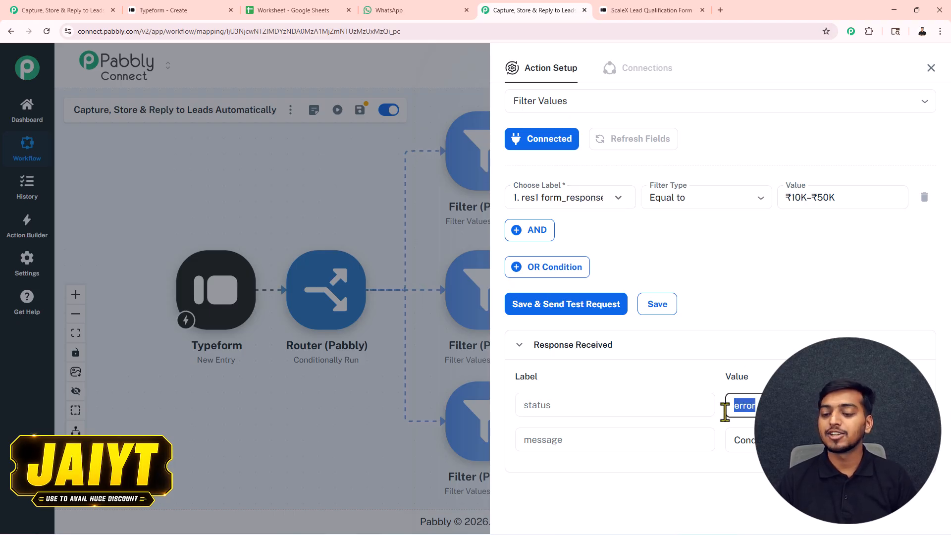
click(844, 125)
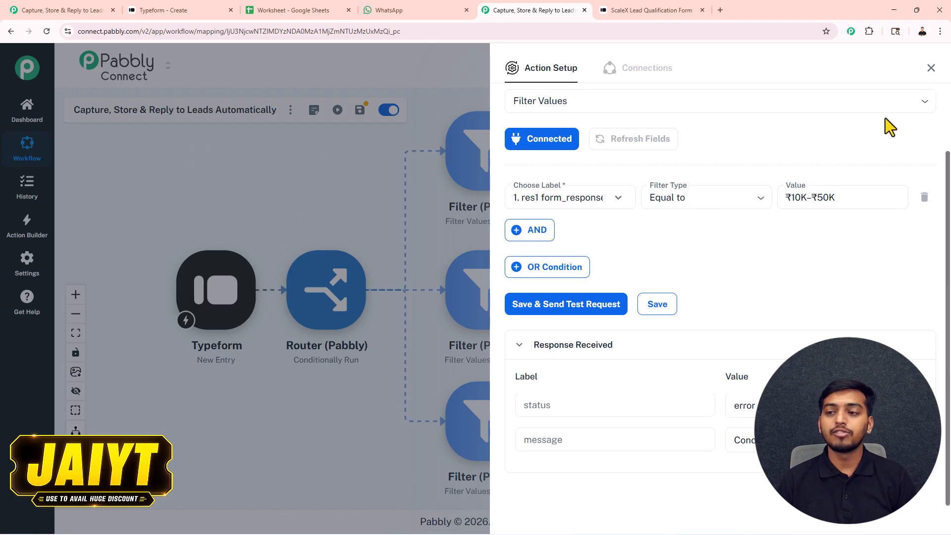
click(931, 68)
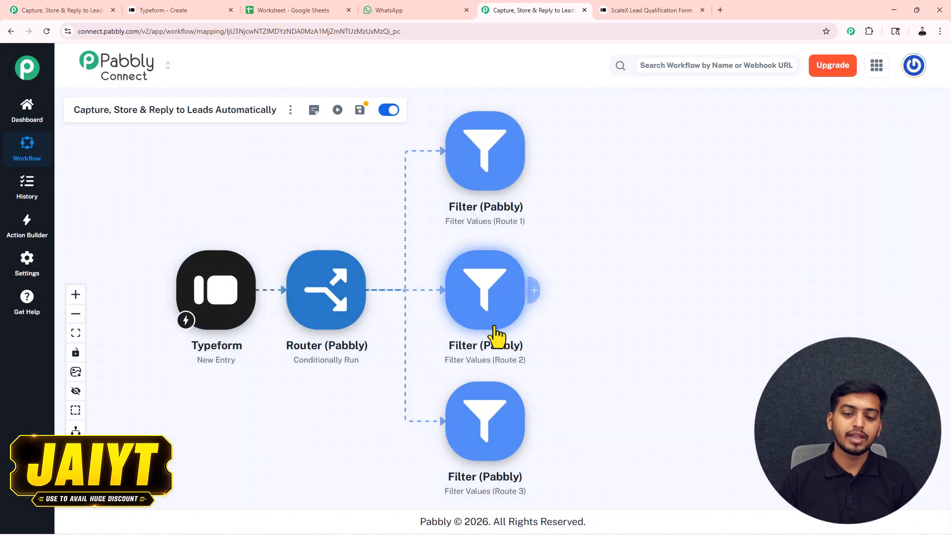
Step: Connect the Route 3 filter so it matches the budget choice label equal to Below ₹10K
click(482, 435)
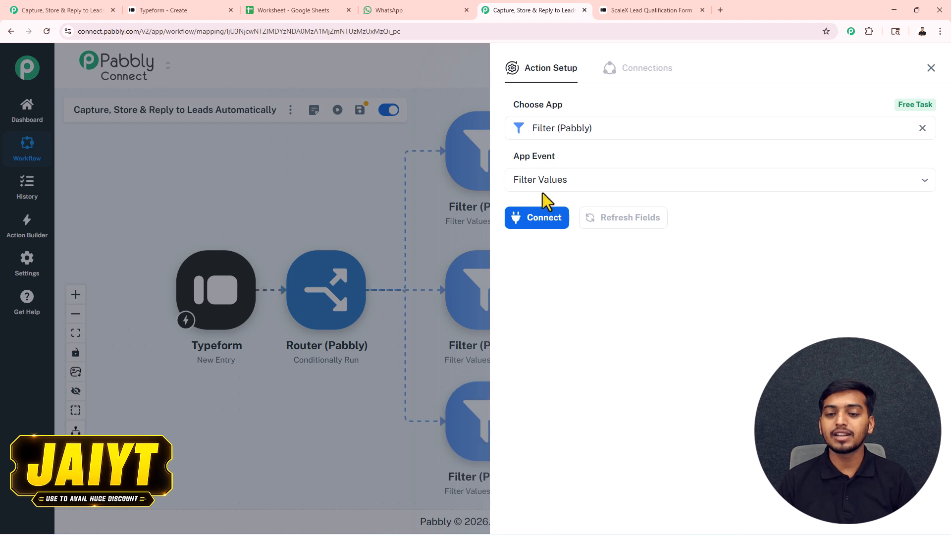
click(538, 224)
click(551, 276)
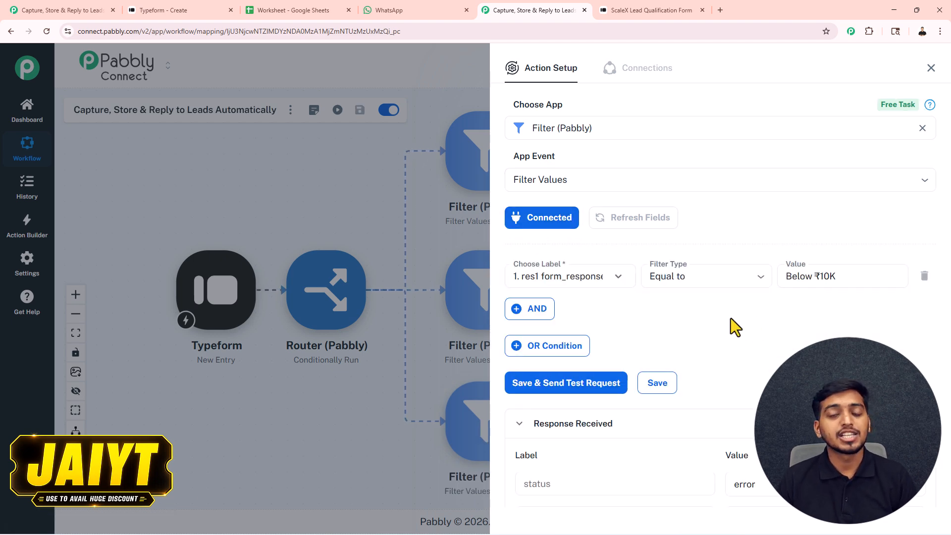
drag(757, 484, 729, 484)
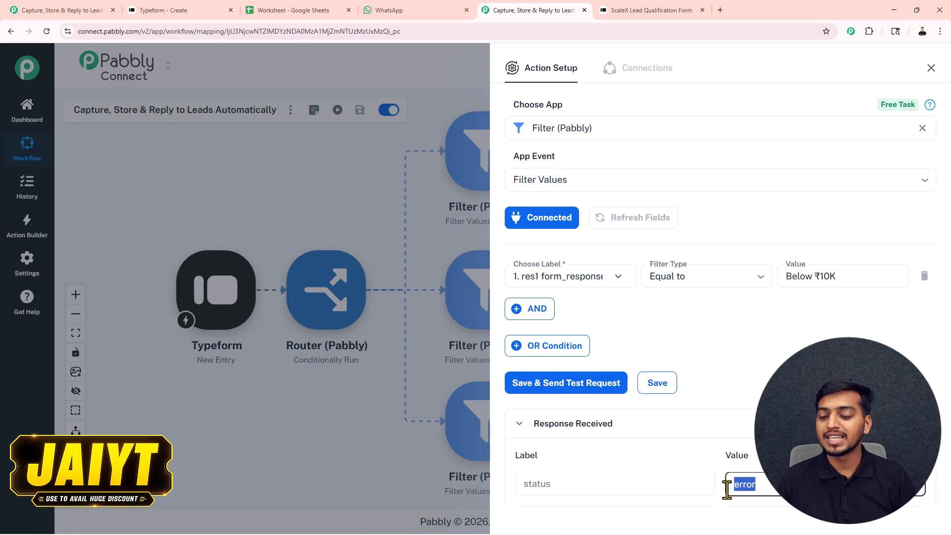
Step: Close the Route 3 filter settings and add a new action after the Route 1 filter
click(930, 69)
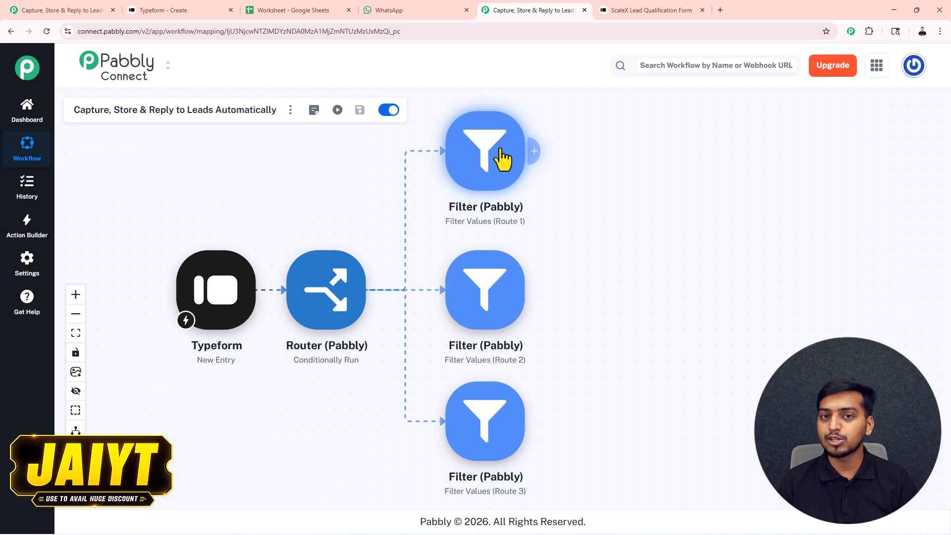
click(534, 153)
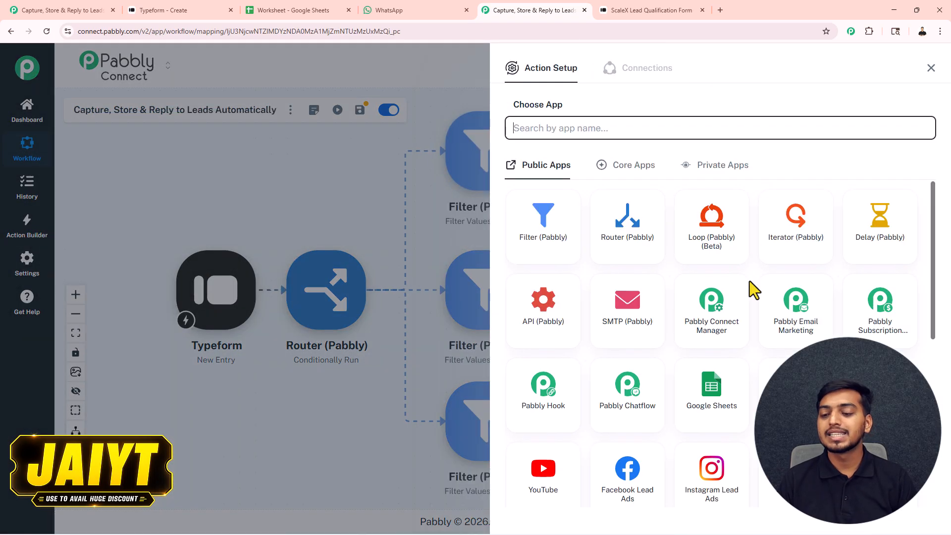
Step: Set the action to Google Sheets Add New Row, authorizing a newly connected Google account
click(711, 393)
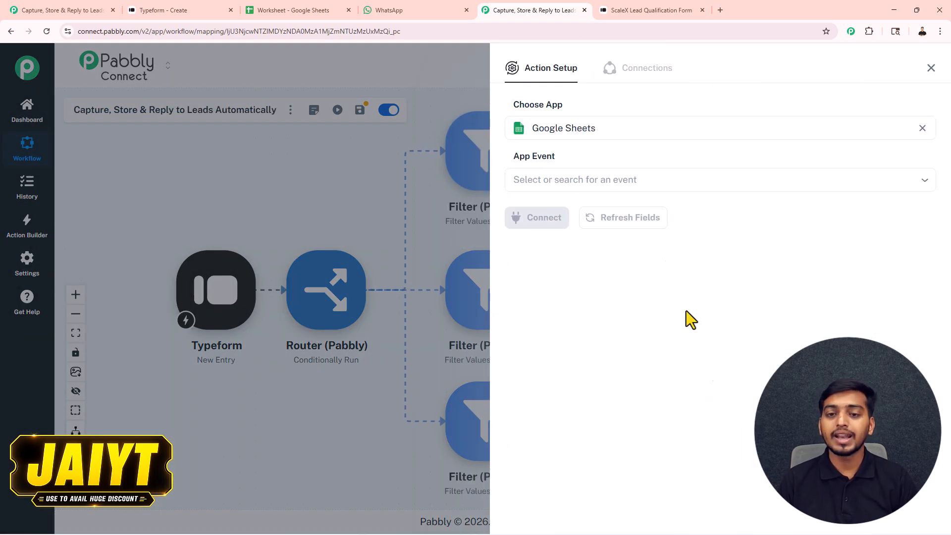
click(593, 182)
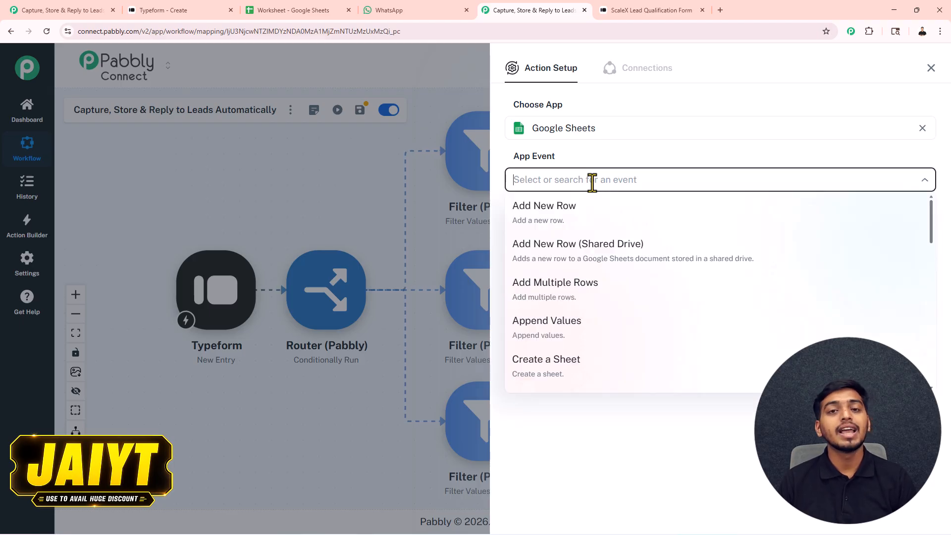
click(558, 221)
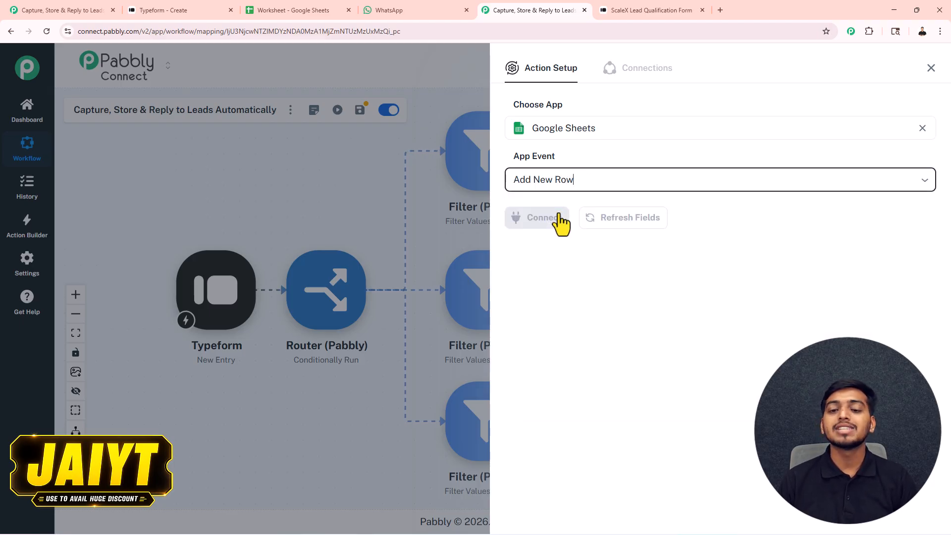
click(544, 229)
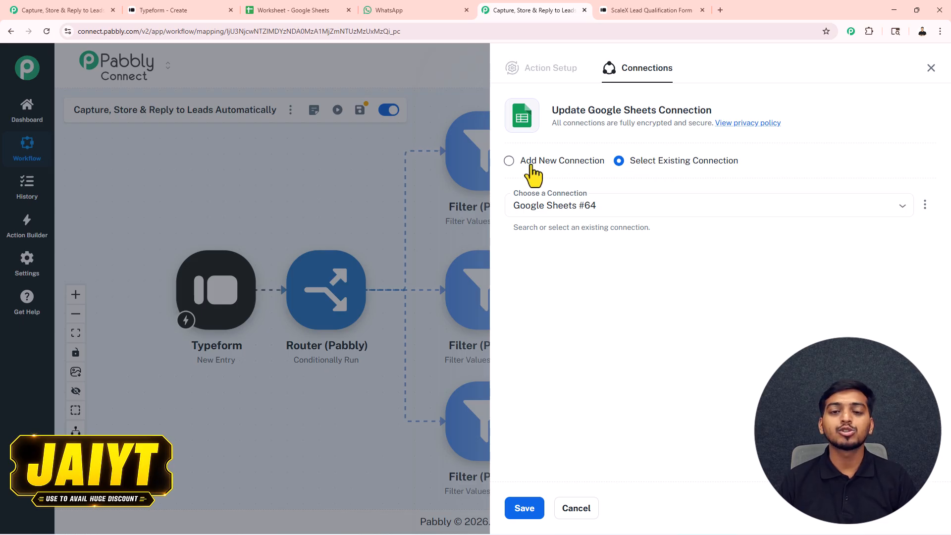
click(509, 162)
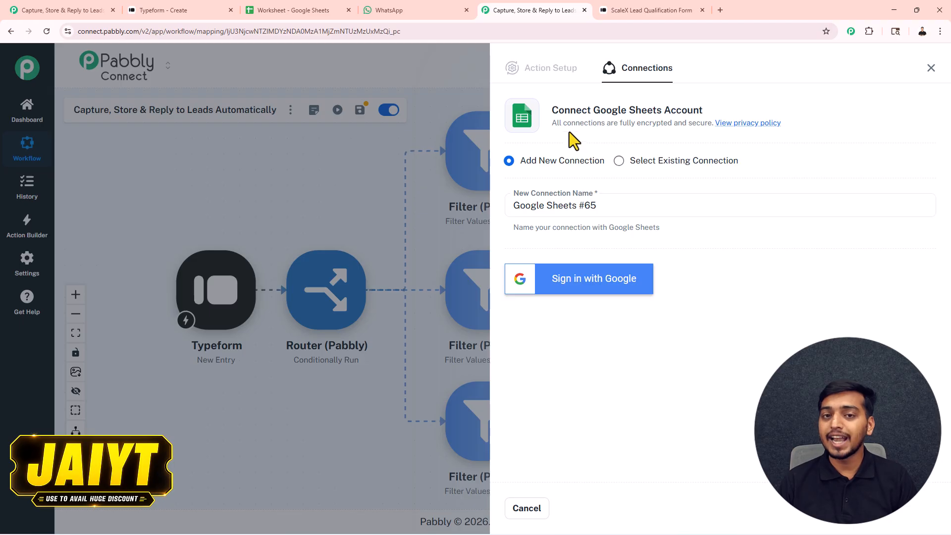
click(580, 280)
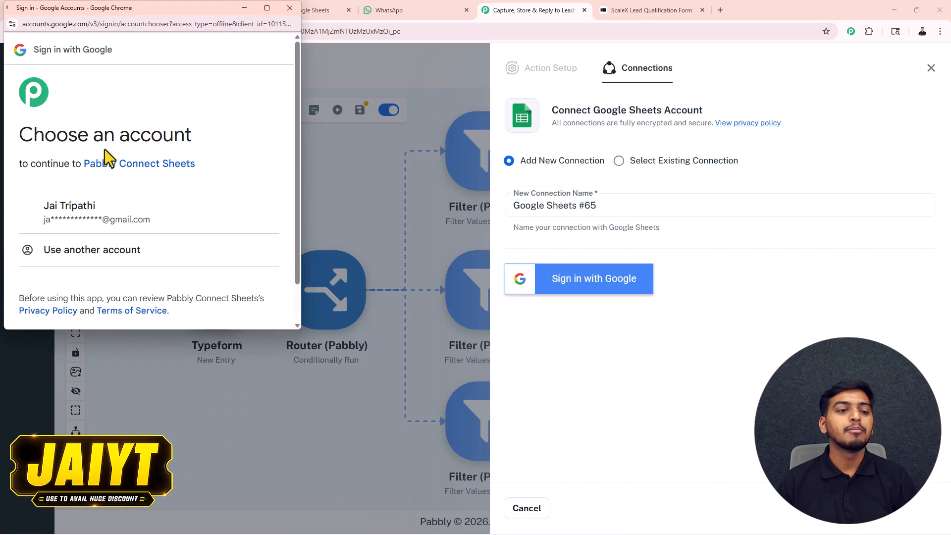
click(94, 218)
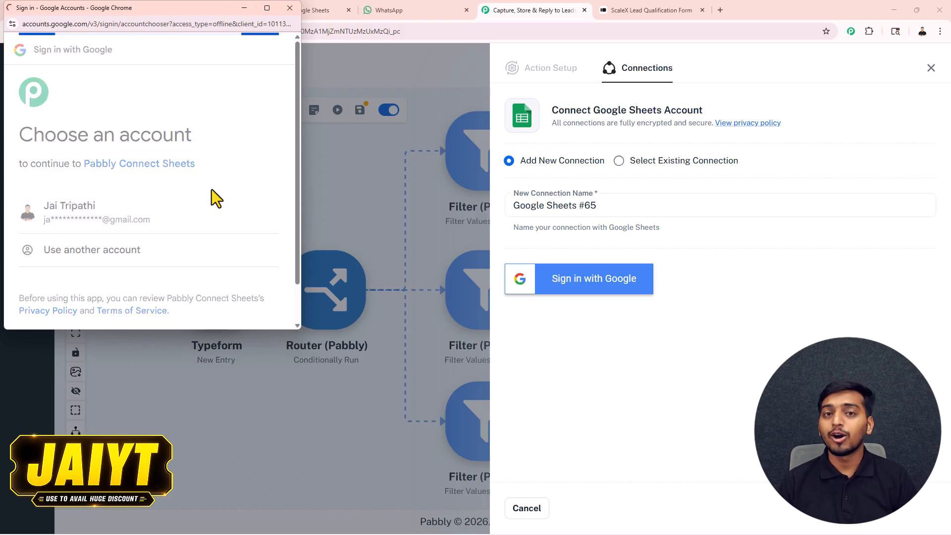
scroll(221, 213, down, 5)
click(215, 262)
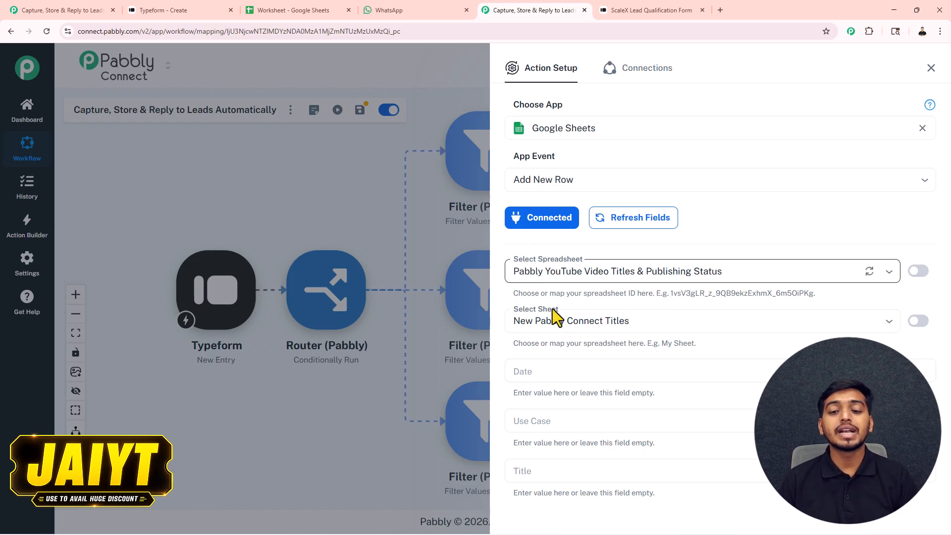
Step: Select the Worksheet spreadsheet and its Website Leads sheet, checking the sheet's columns
click(291, 9)
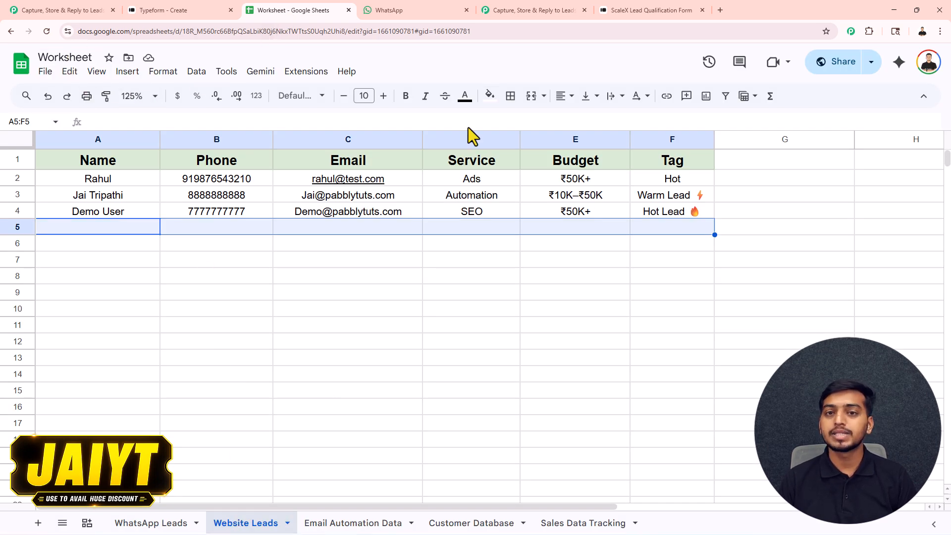
click(534, 8)
click(552, 272)
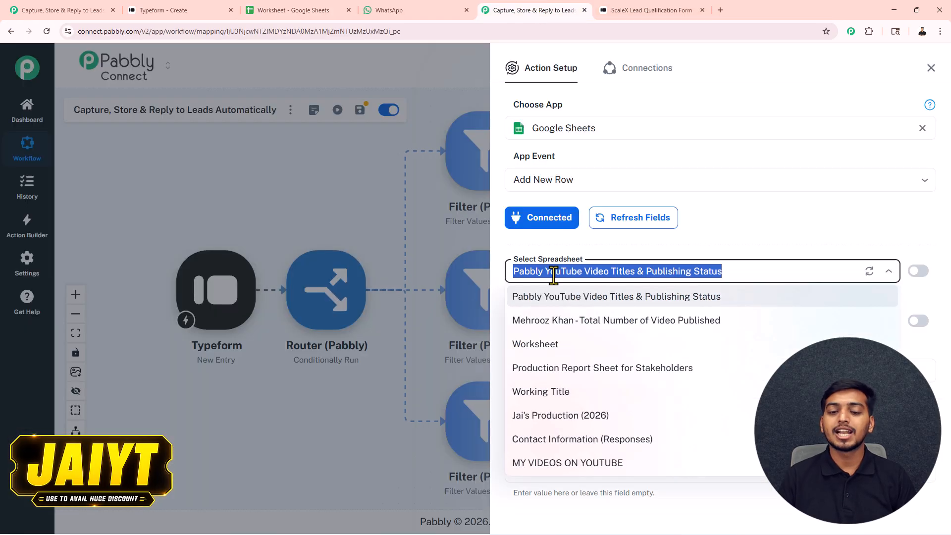
click(553, 352)
click(568, 319)
click(567, 373)
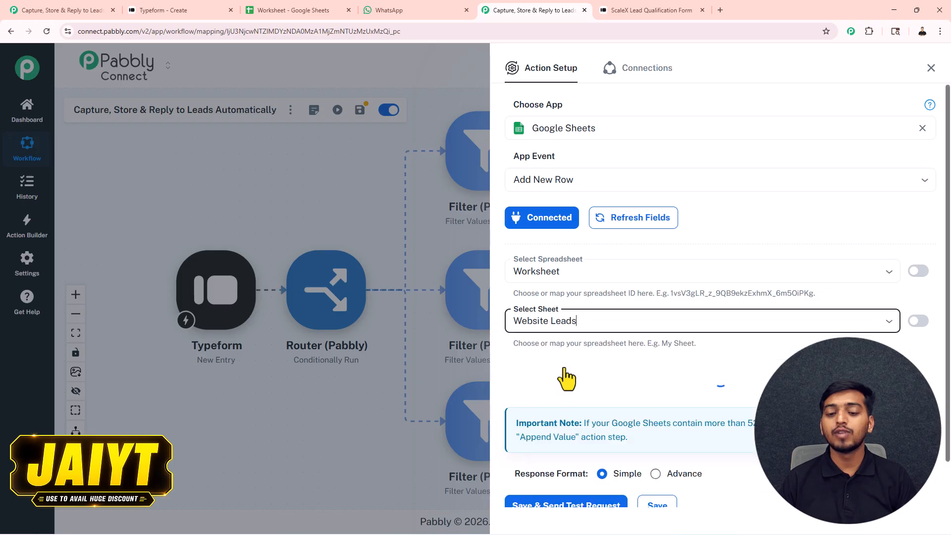
click(303, 9)
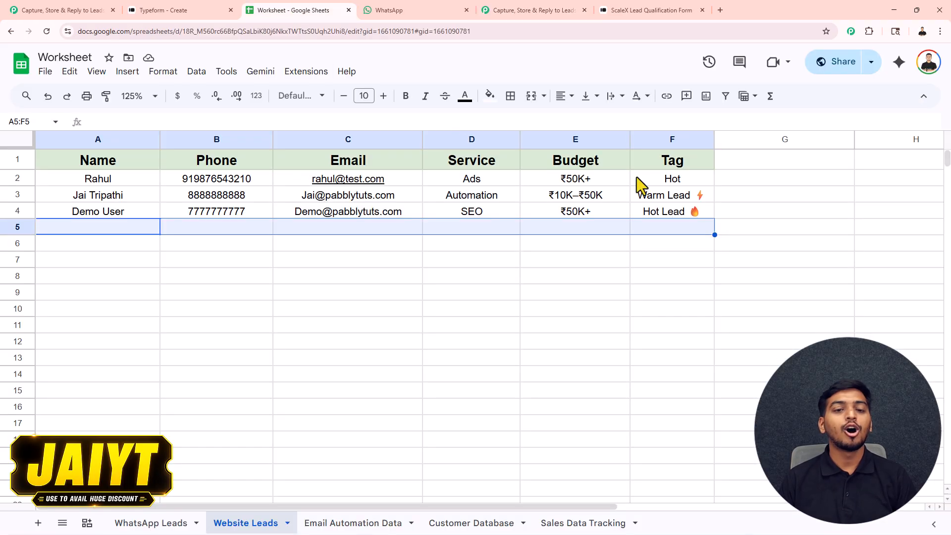
click(509, 9)
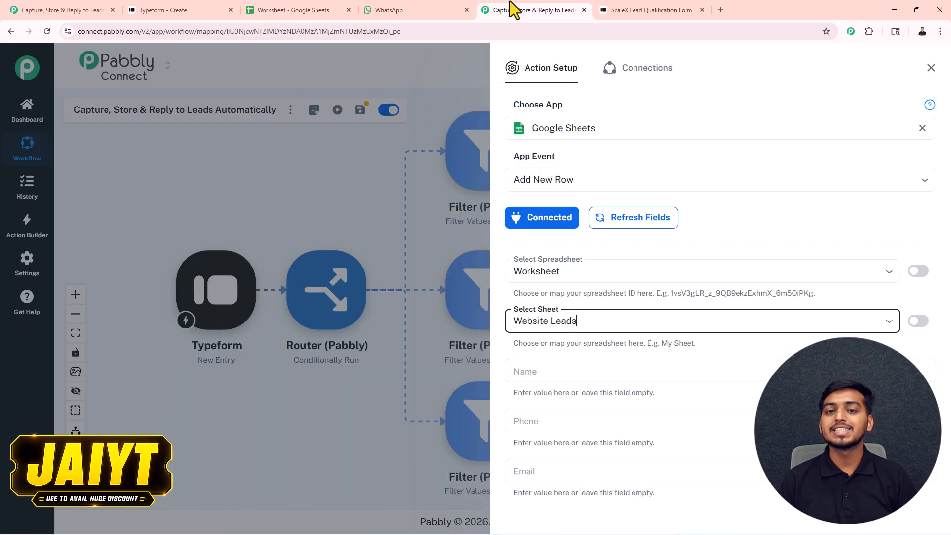
scroll(600, 306, down, 5)
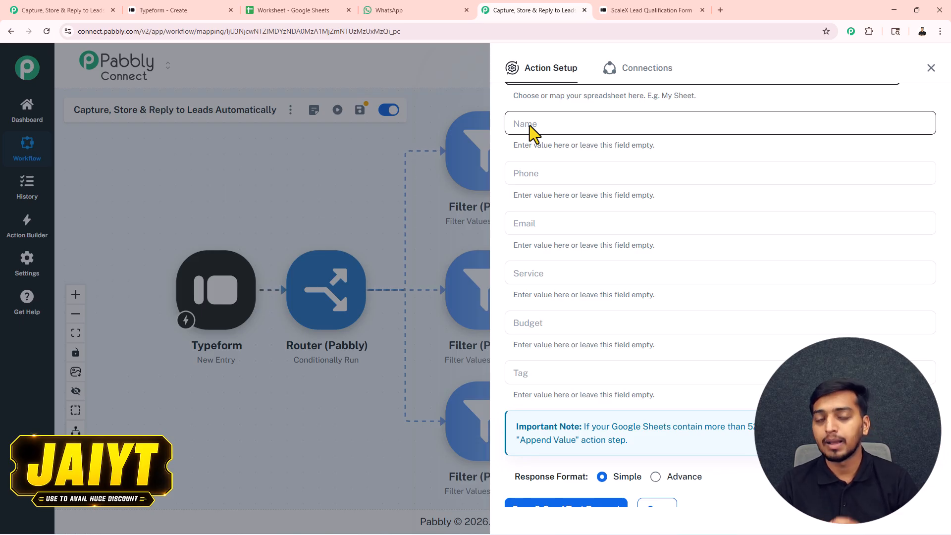
Step: Map the Typeform name answer into Name and the phone answer into Phone
scroll(566, 168, up, 2)
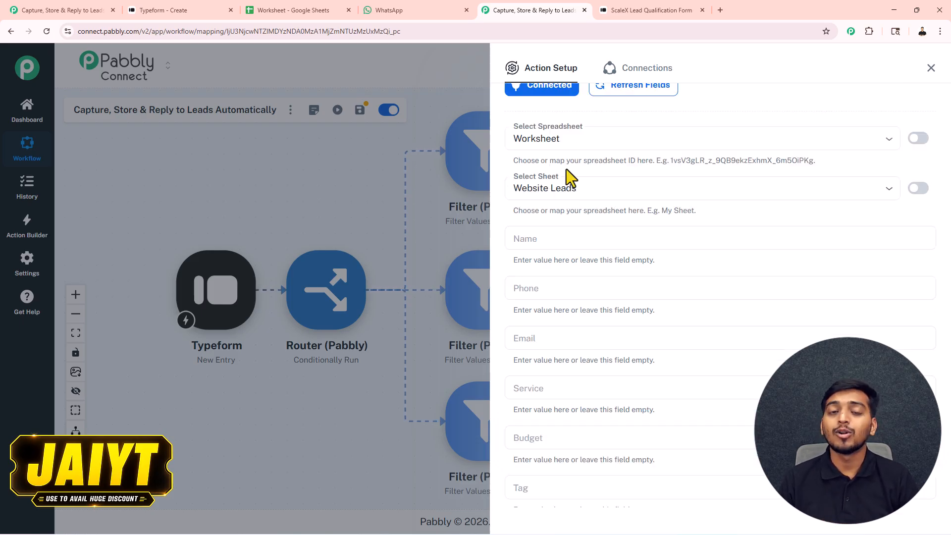
click(514, 244)
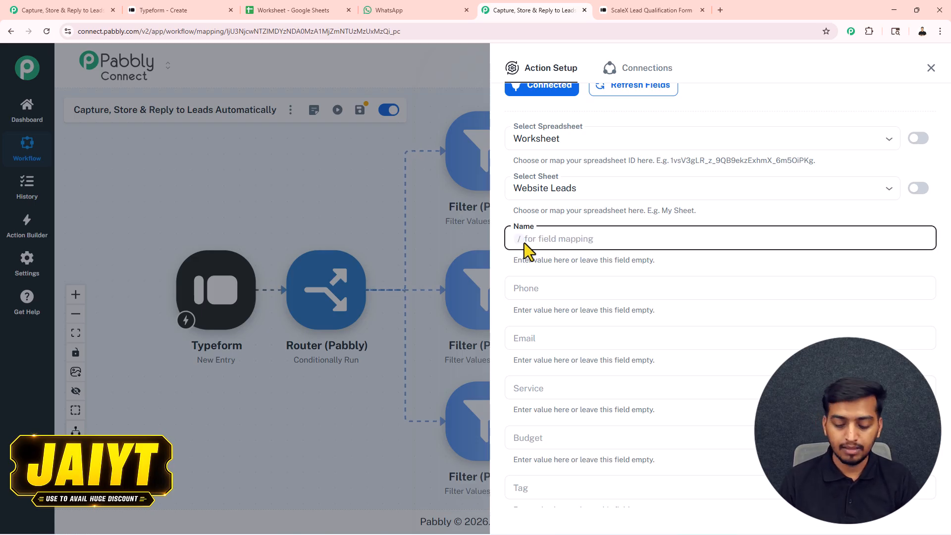
text(/nam)
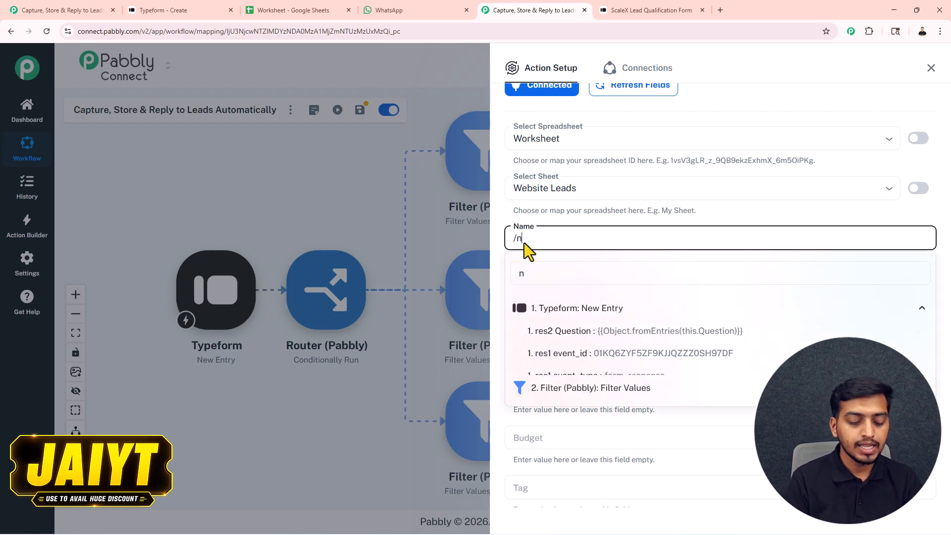
key(BackSpace)
key(BackSpace)
key(BackSpace)
text(dummy)
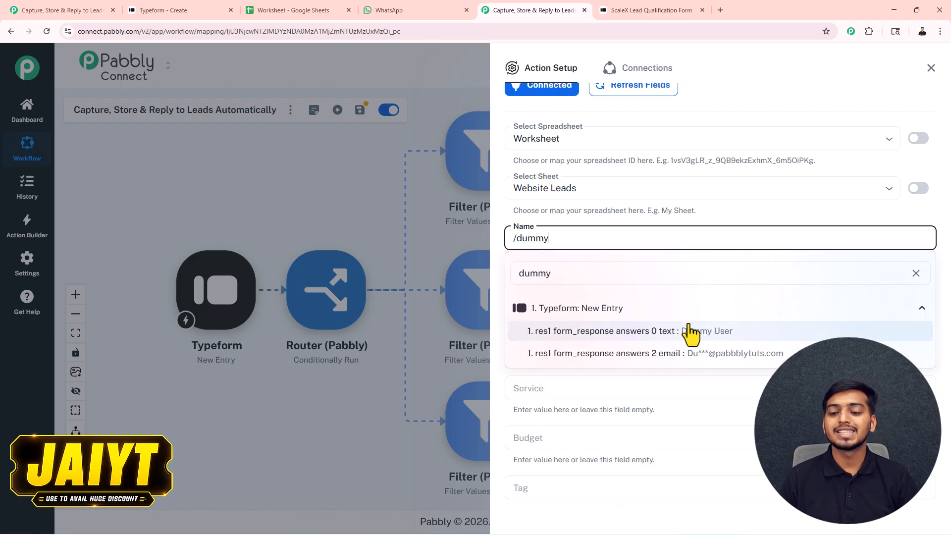
click(726, 336)
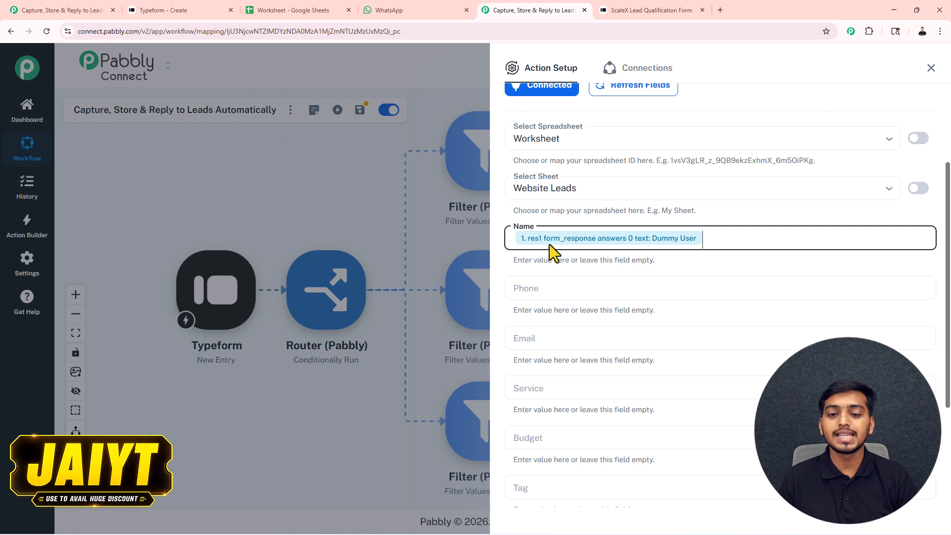
click(524, 293)
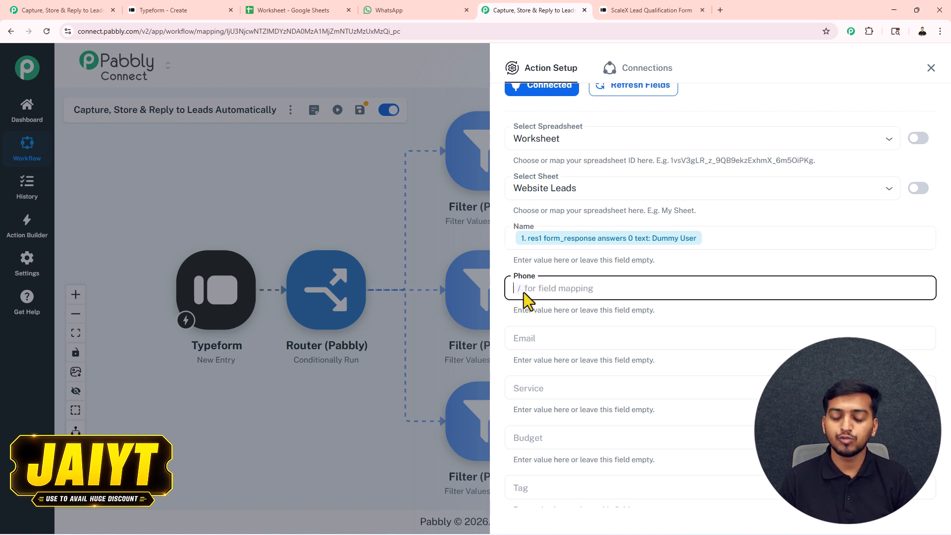
text(/444)
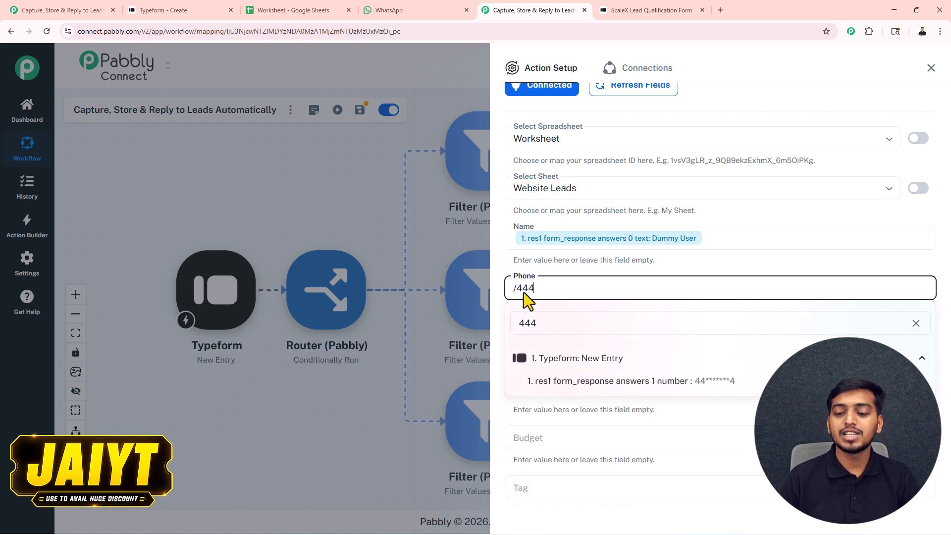
click(727, 382)
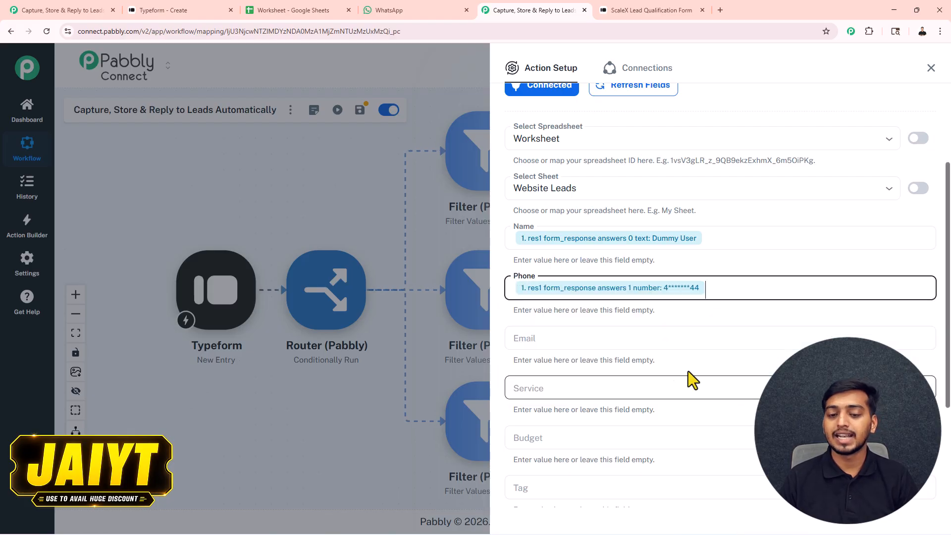
Step: Fill the Tag field with 'Hot Lead', copied from cell F4 of the spreadsheet
scroll(574, 275, down, 2)
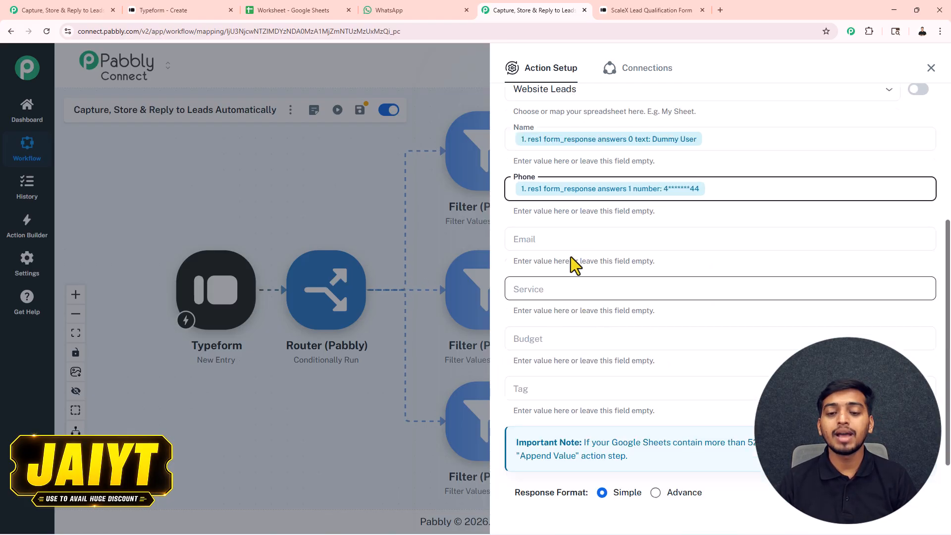
click(542, 390)
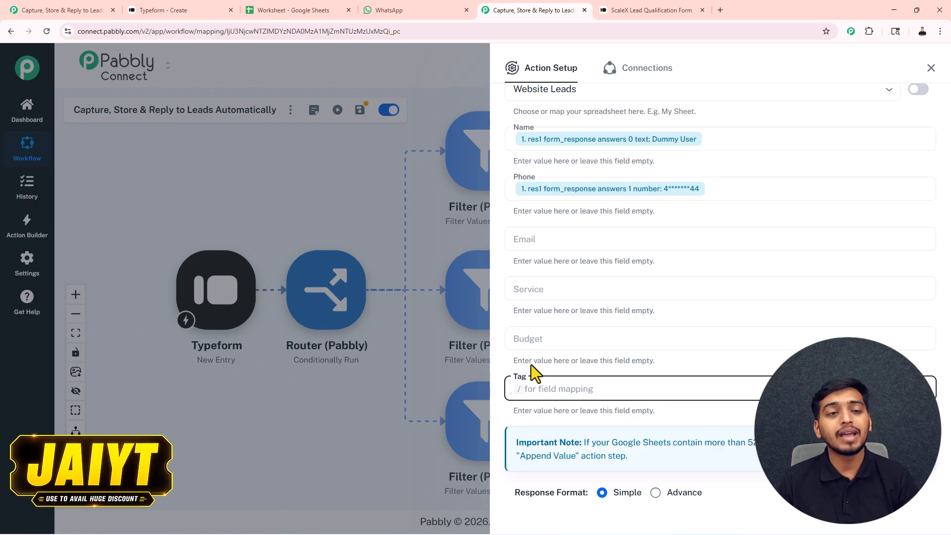
click(310, 9)
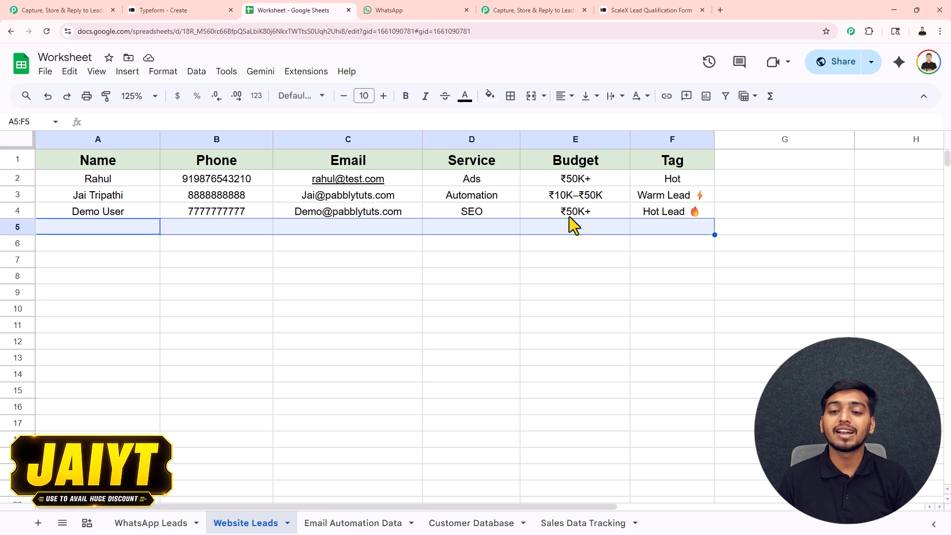
click(701, 215)
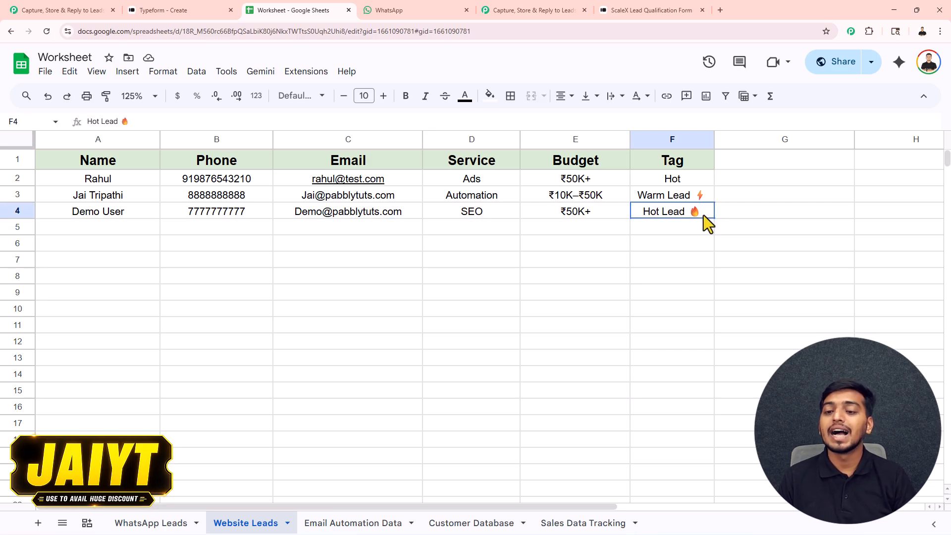
key(ctrl+c)
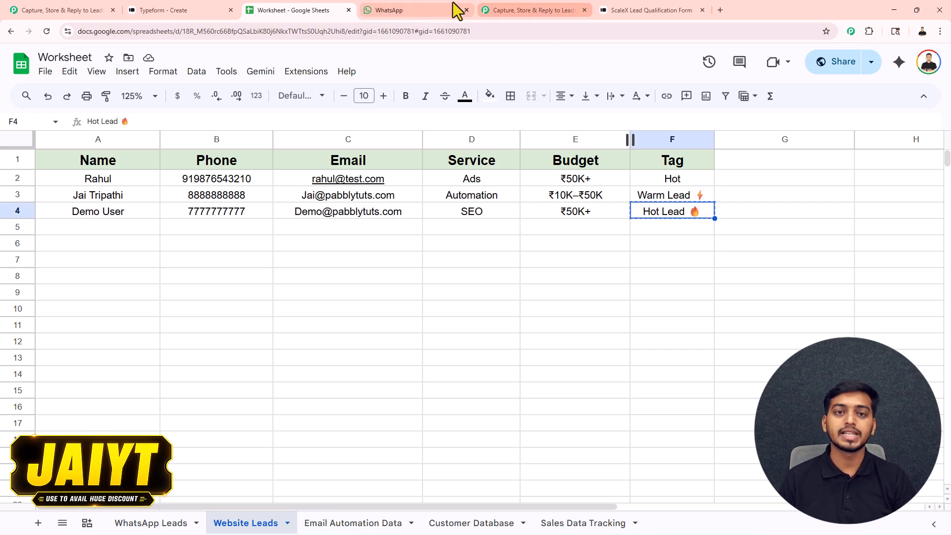
click(530, 11)
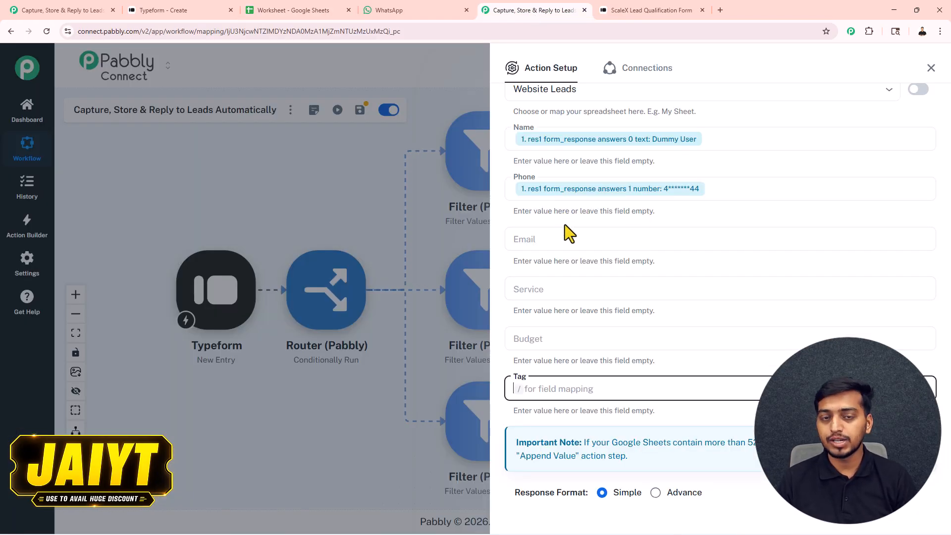
key(ctrl+v)
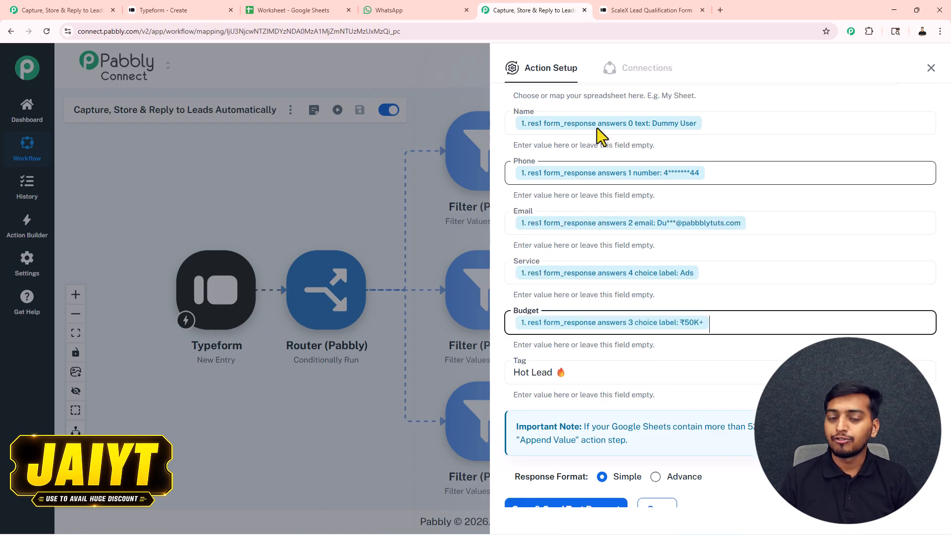
Step: Save and test the row step, confirming the Dummy User row appears in Website Leads
click(591, 504)
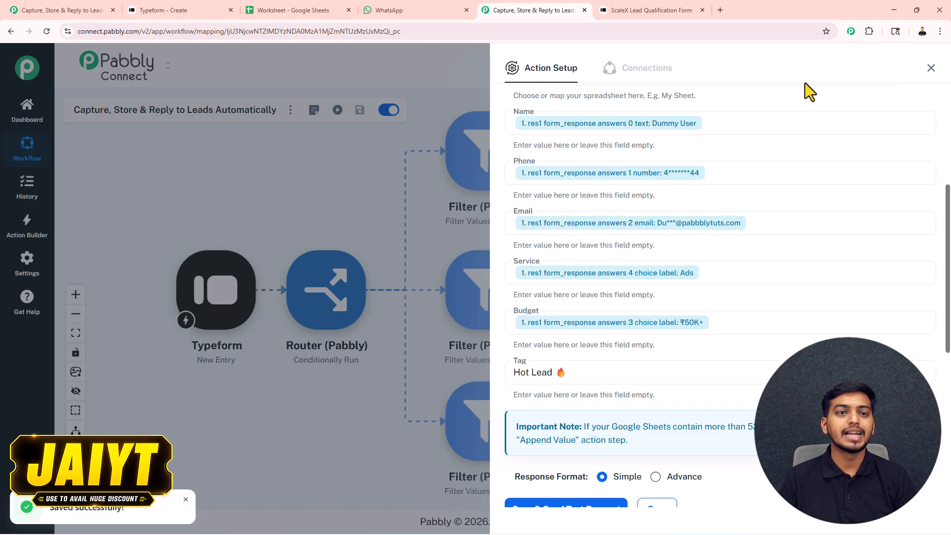
click(295, 19)
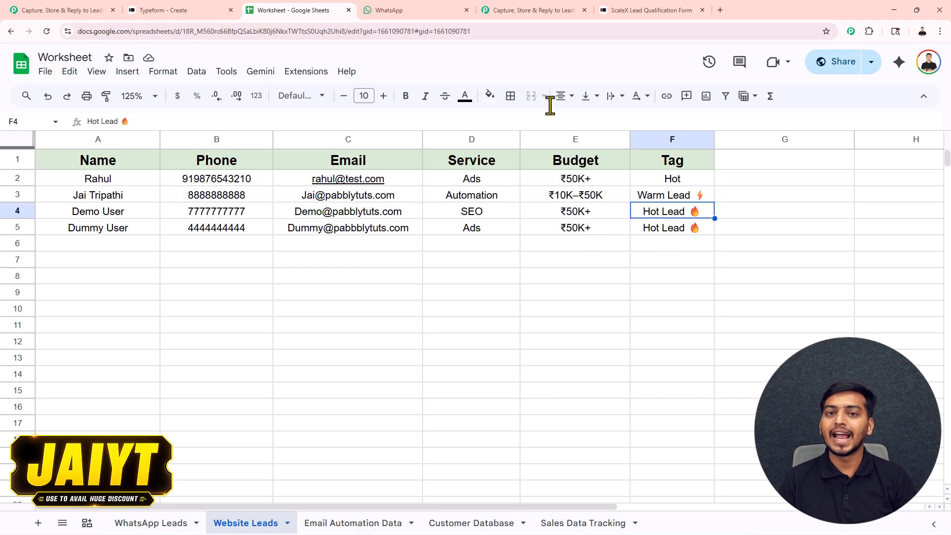
click(503, 9)
Step: Add a Pabbly Chatflow Send Text Message action after the Google Sheets step
click(930, 69)
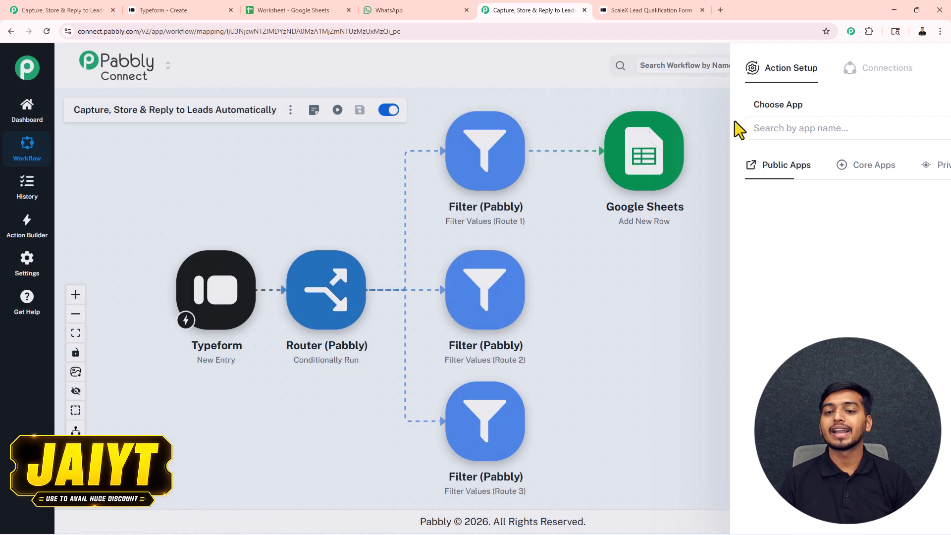
drag(612, 153, 613, 161)
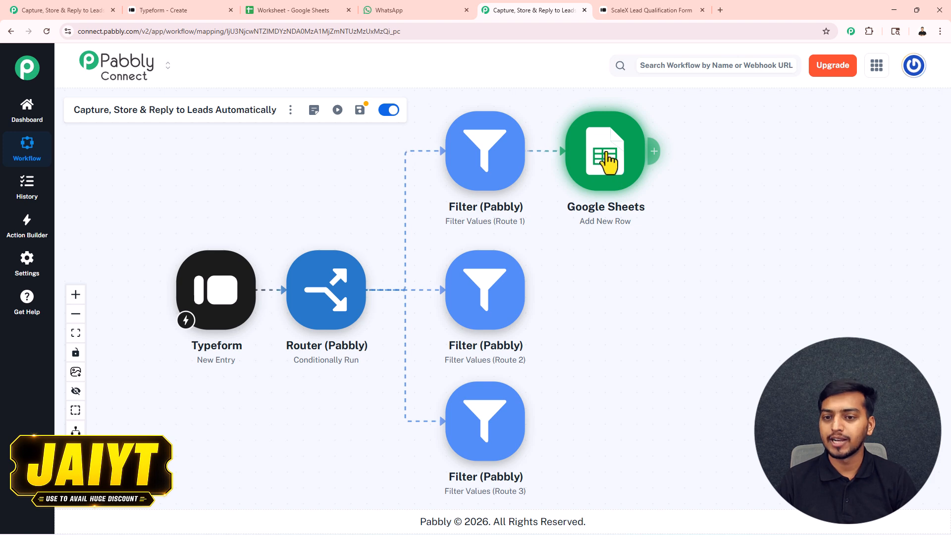
click(654, 152)
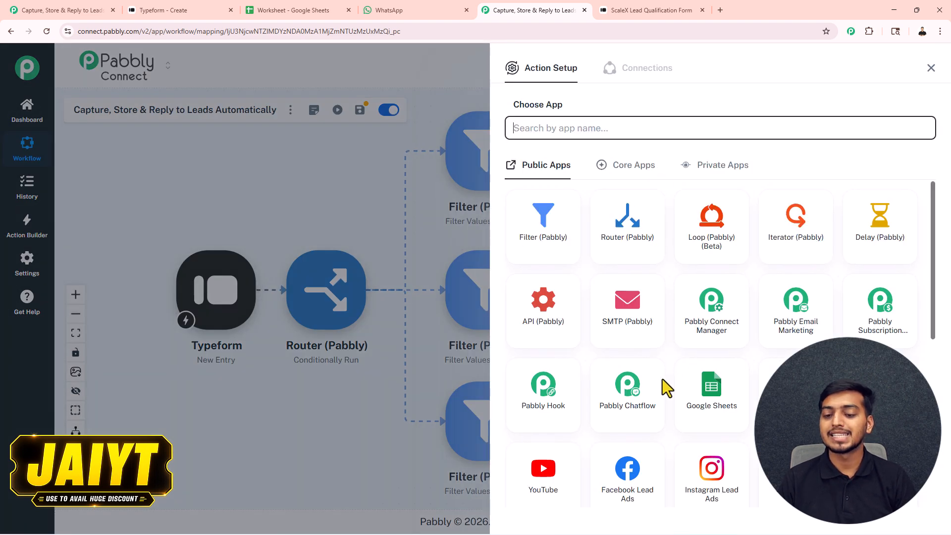
click(625, 382)
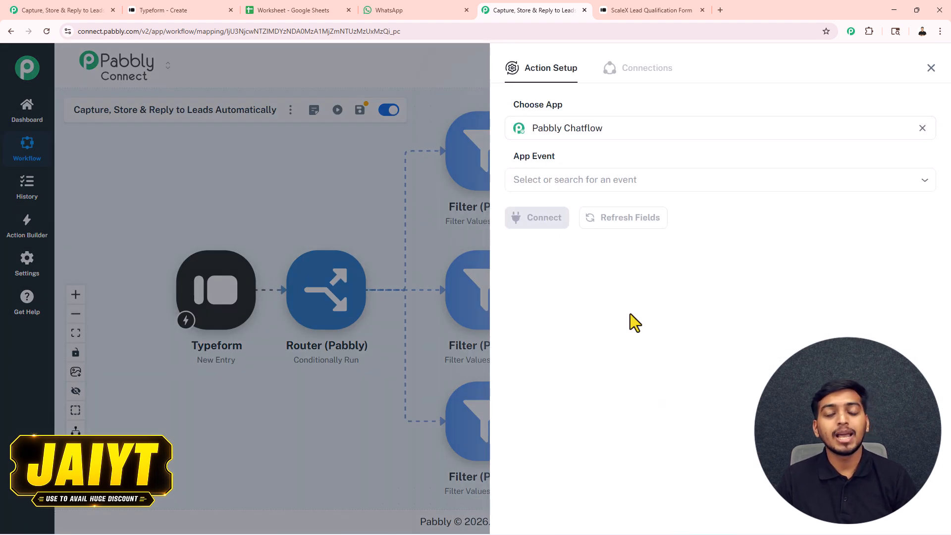
click(587, 181)
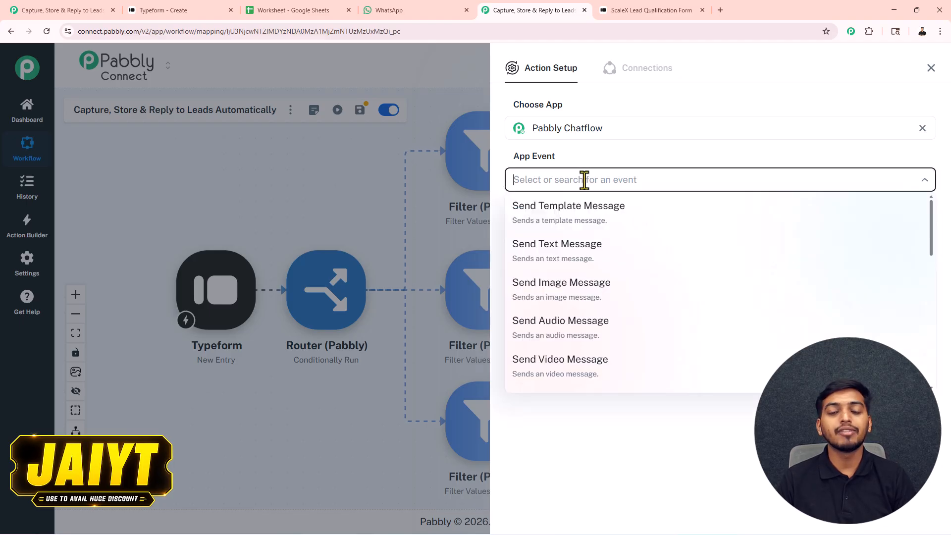
click(559, 257)
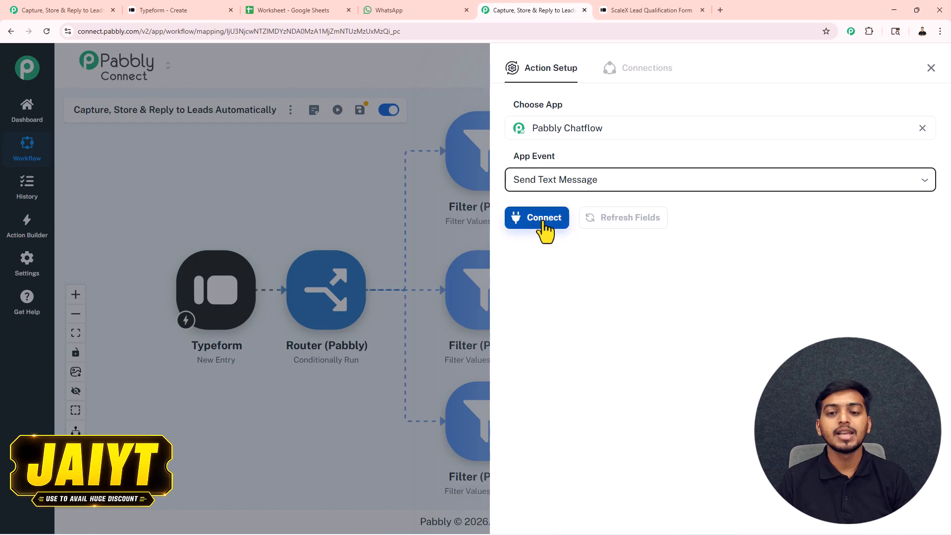
Step: Start a new Chatflow connection and open the Pabbly Chatflow account to get its API token
click(547, 232)
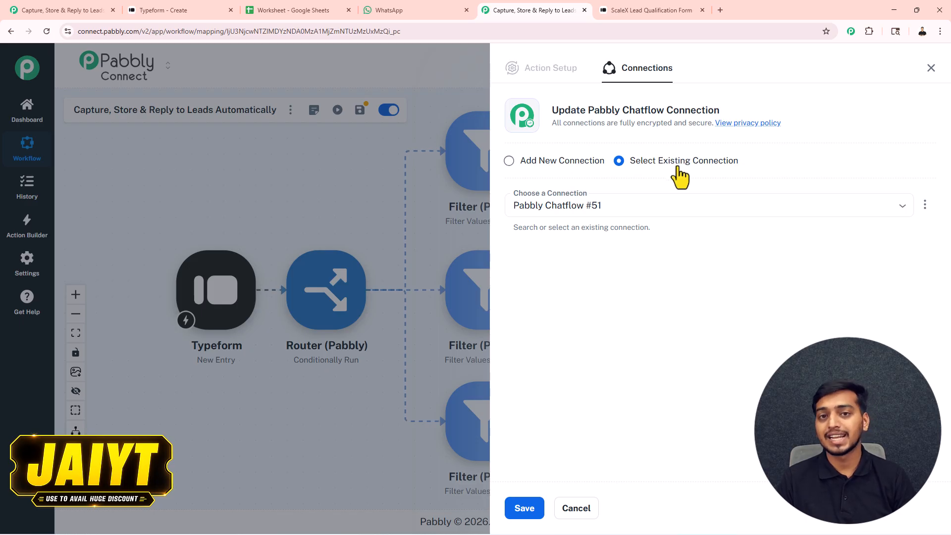
click(509, 161)
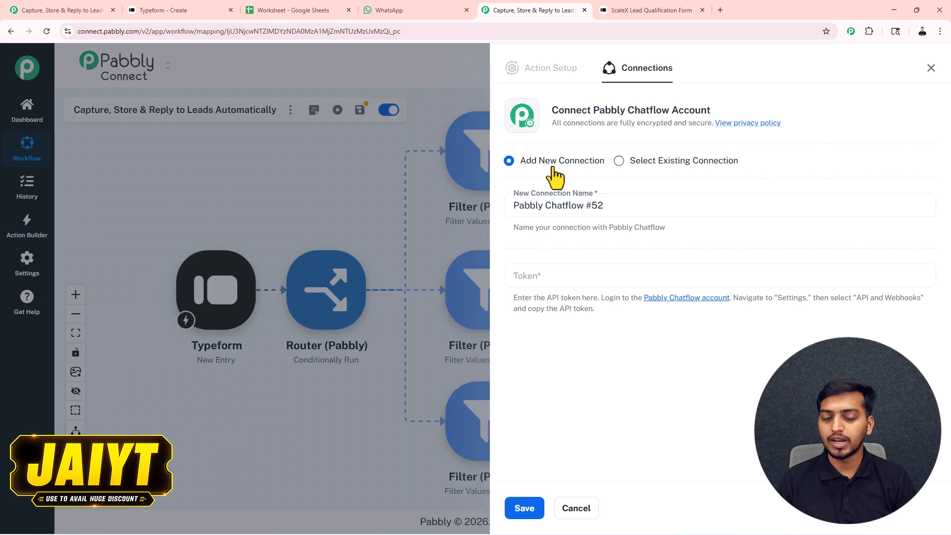
click(527, 280)
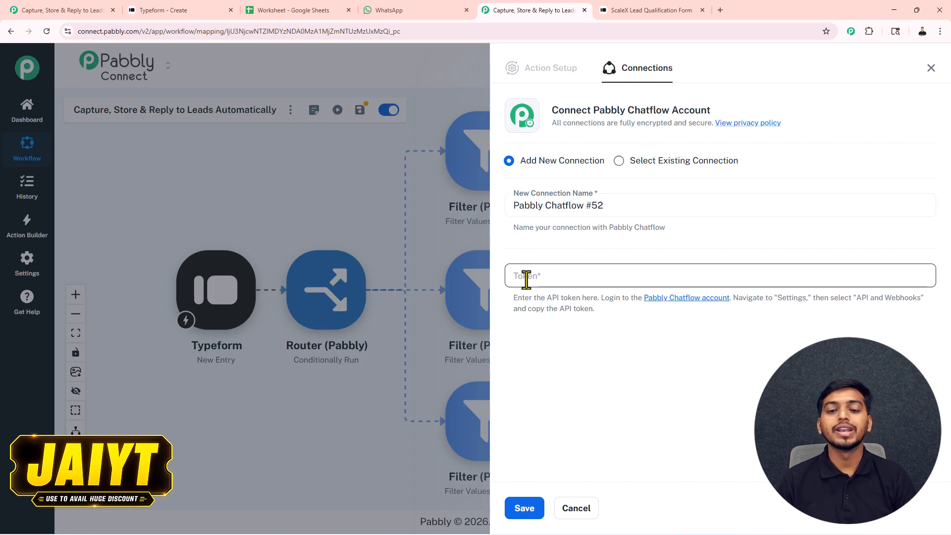
click(710, 299)
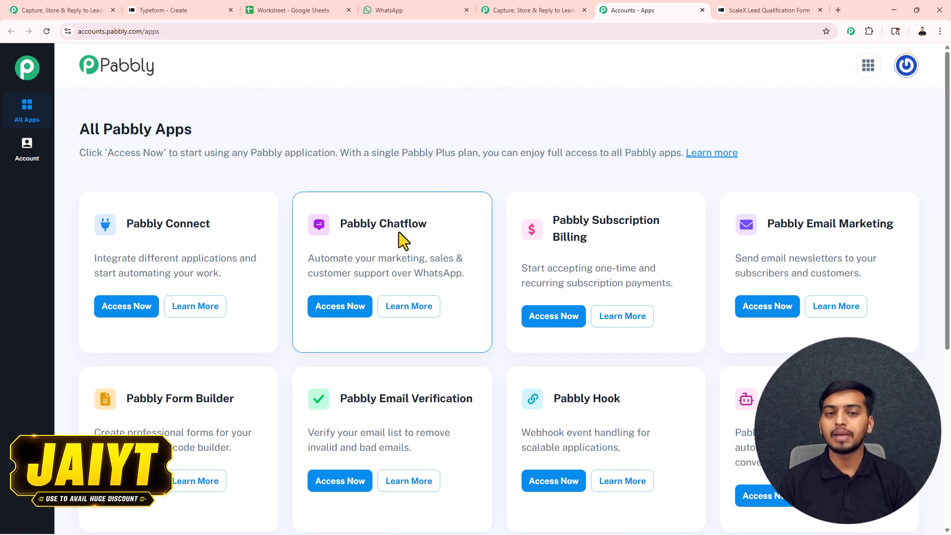
Step: Copy the API token from Chatflow's Settings > API & Webhooks and return to Pabbly Connect
click(348, 312)
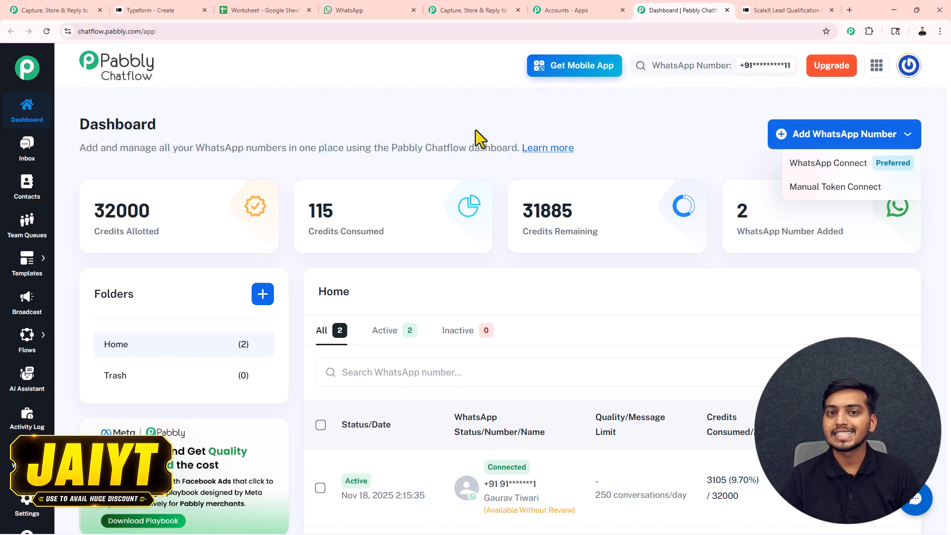
click(21, 119)
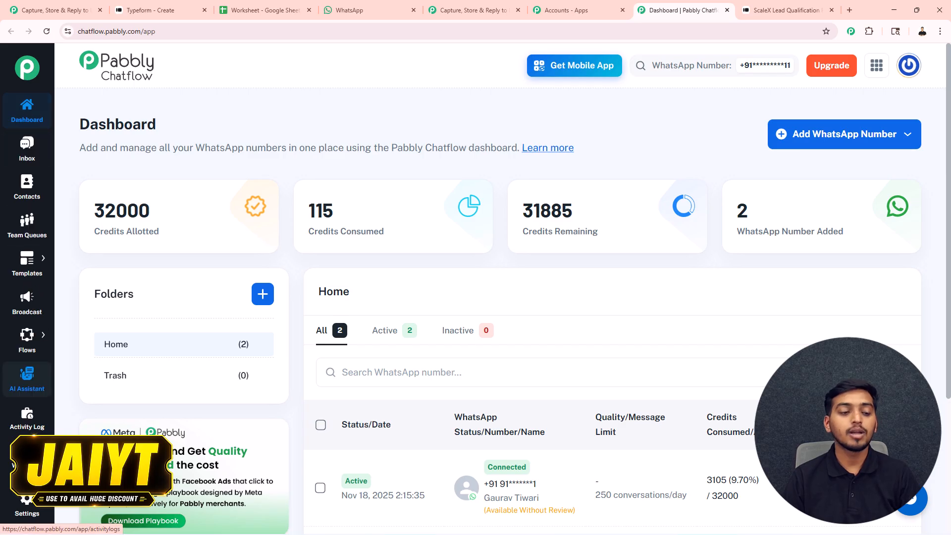
click(25, 510)
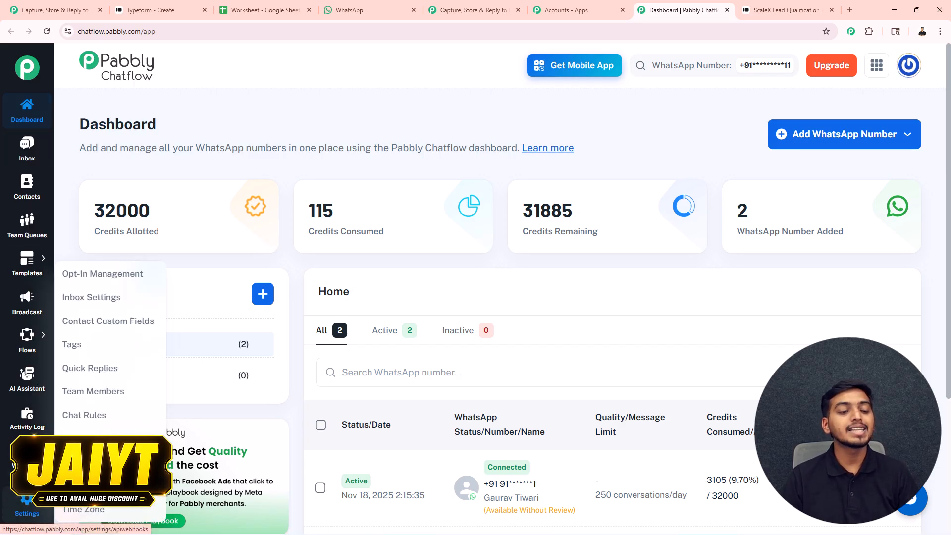
click(94, 462)
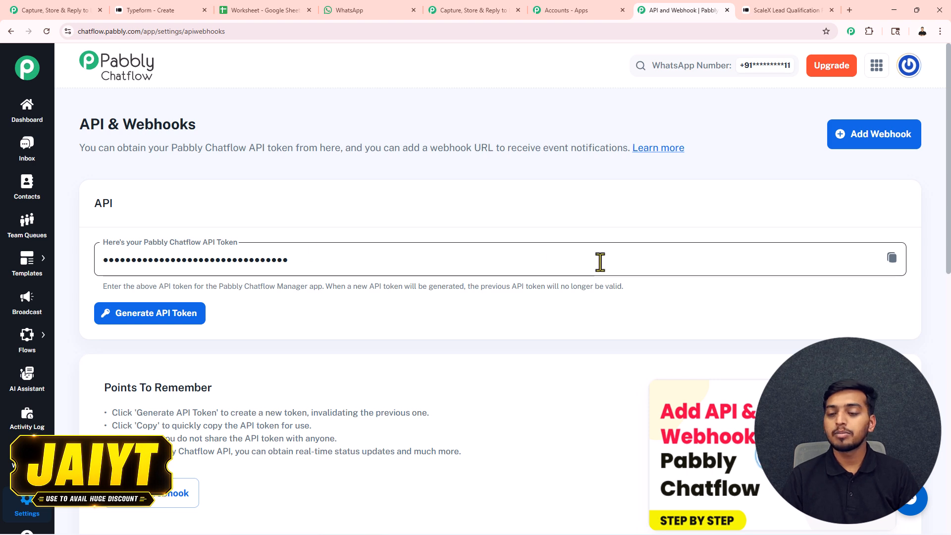
double_click(891, 258)
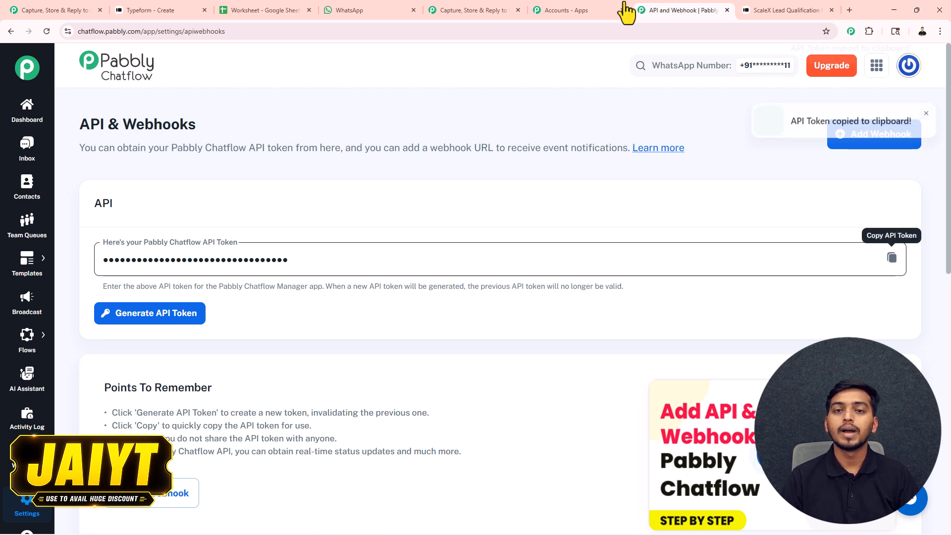
click(492, 12)
Step: Paste the API token into the Chatflow connection and save it
click(540, 277)
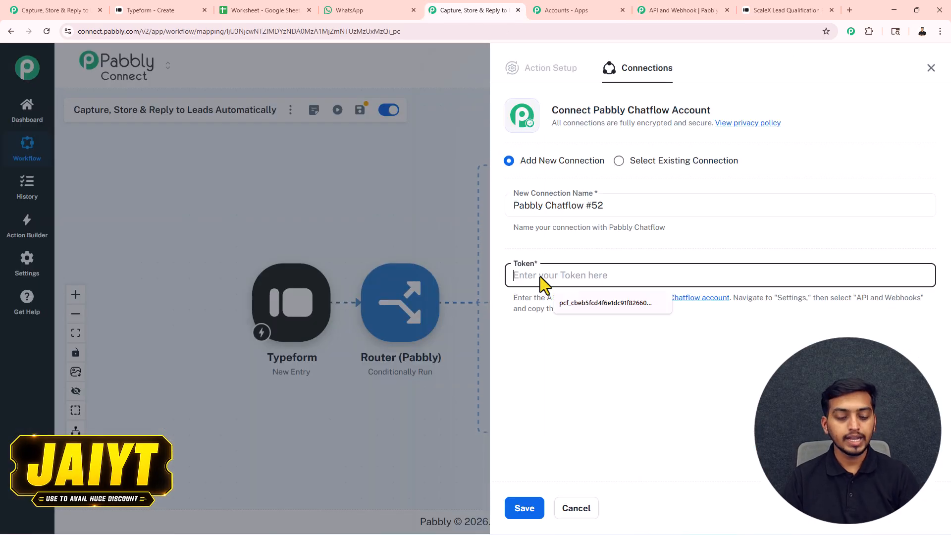
key(ctrl+v)
click(523, 510)
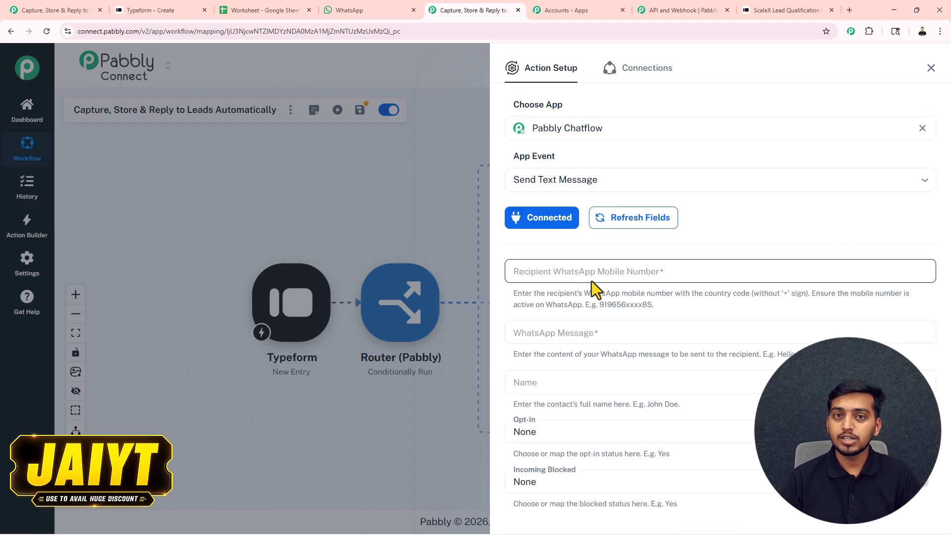
Step: Map the Typeform phone answer to the recipient WhatsApp number and the name answer to Name
scroll(592, 281, down, 2)
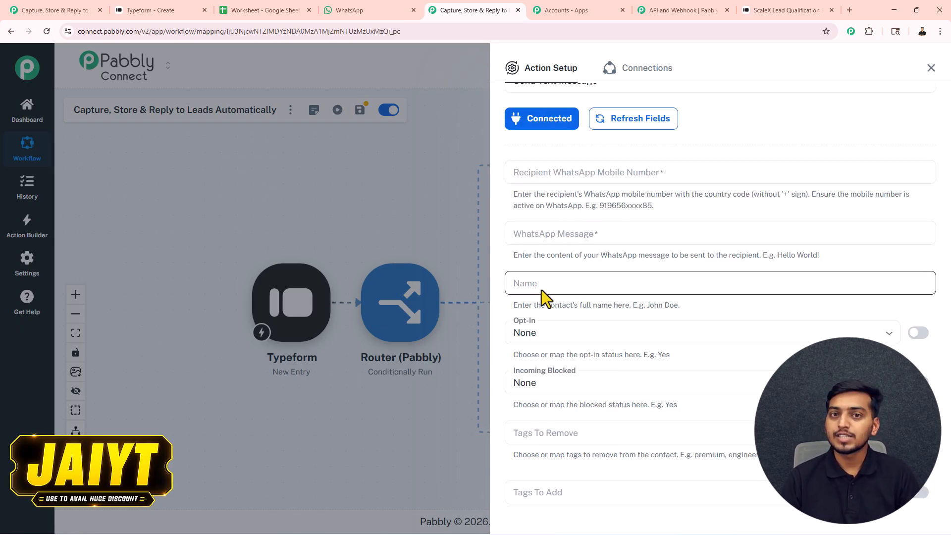
click(563, 174)
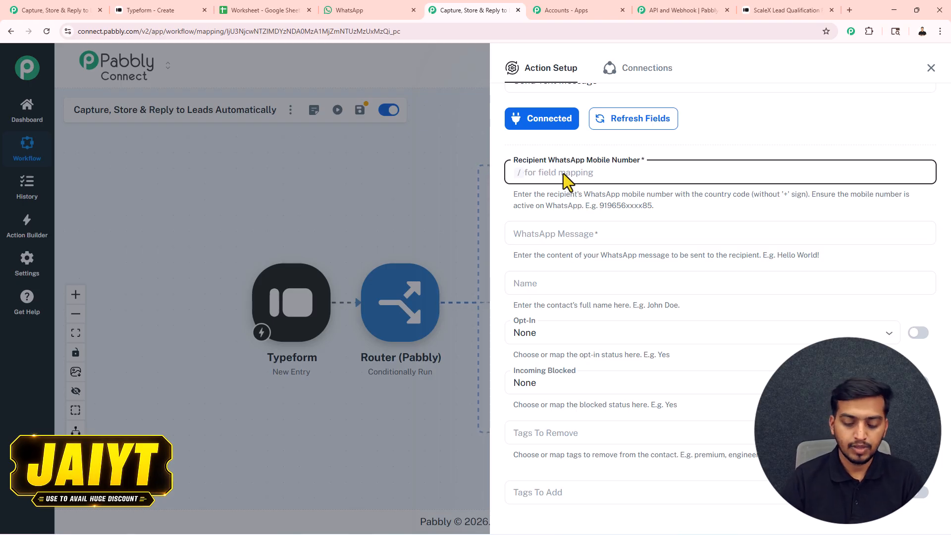
text(/)
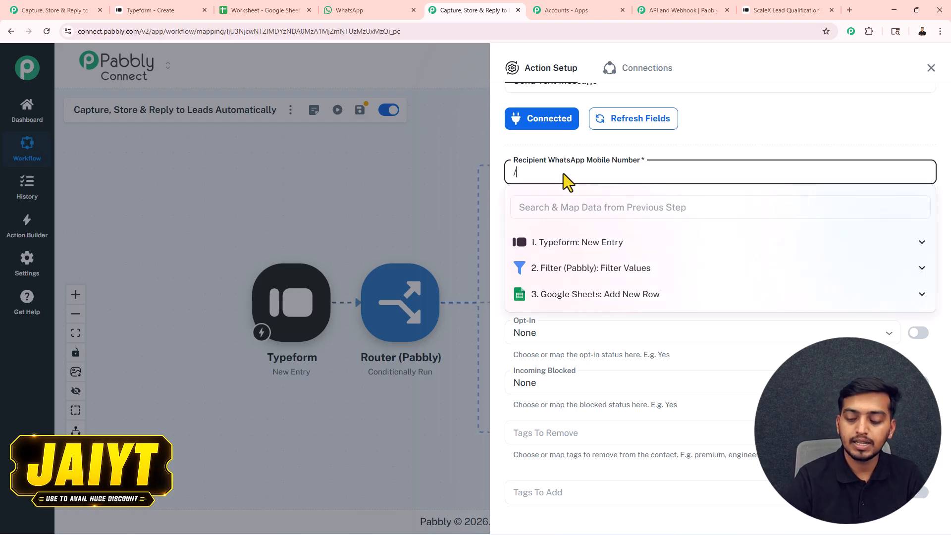
text(444)
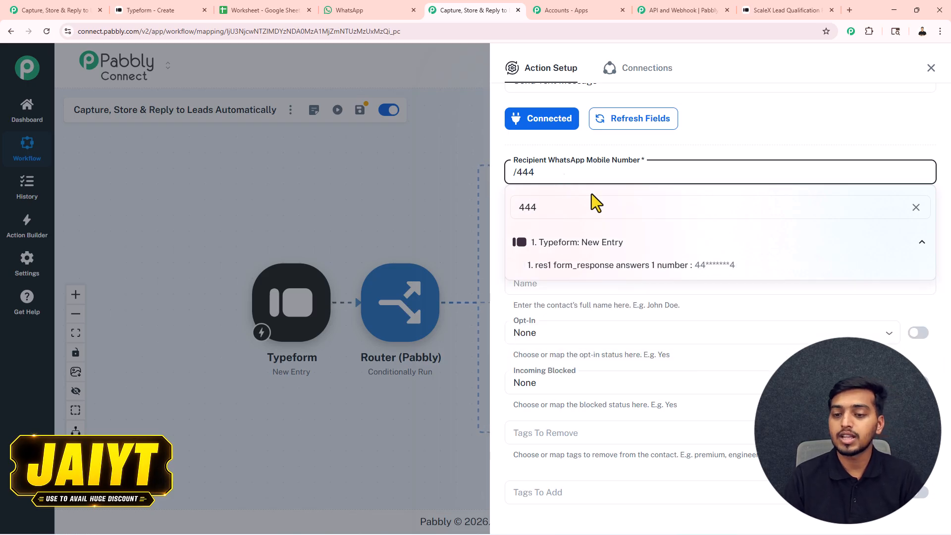
click(742, 266)
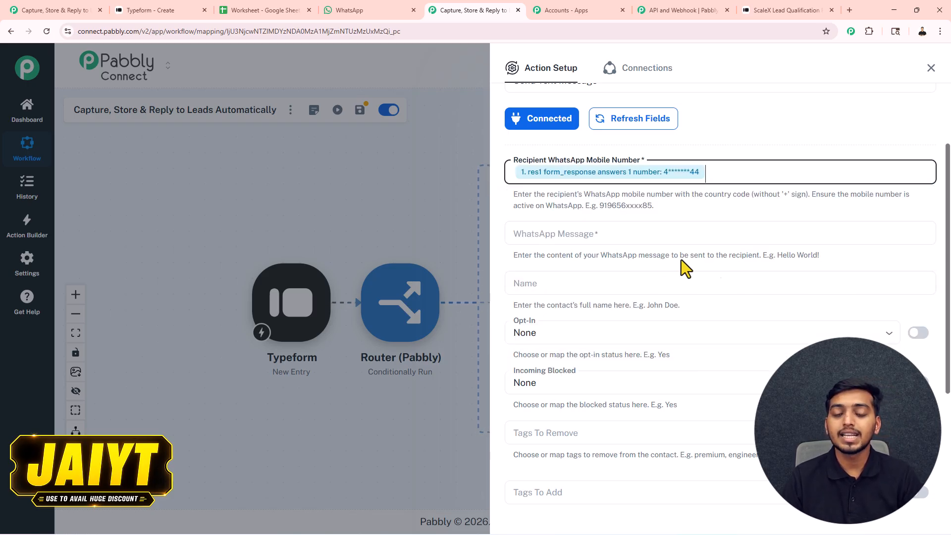
click(563, 286)
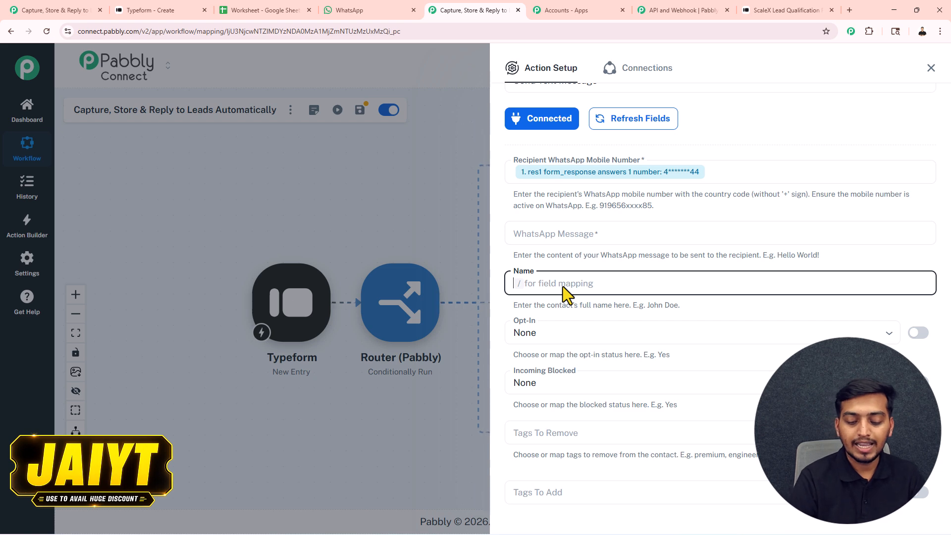
text(/)
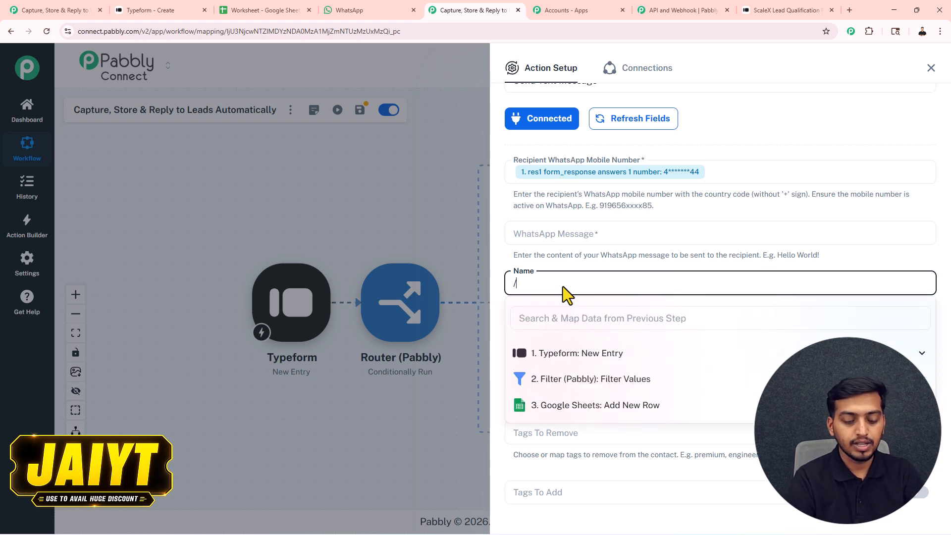
text(dy)
key(BackSpace)
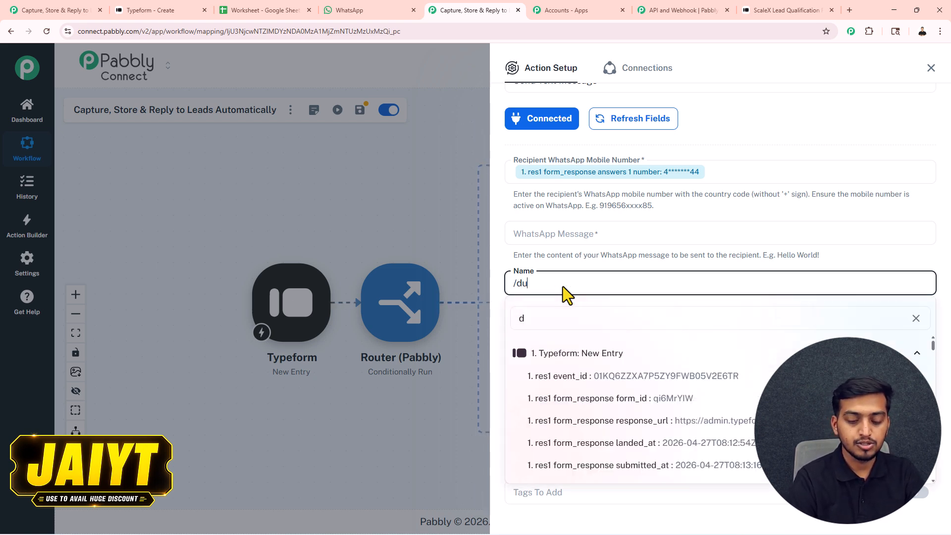
text(umm)
click(693, 378)
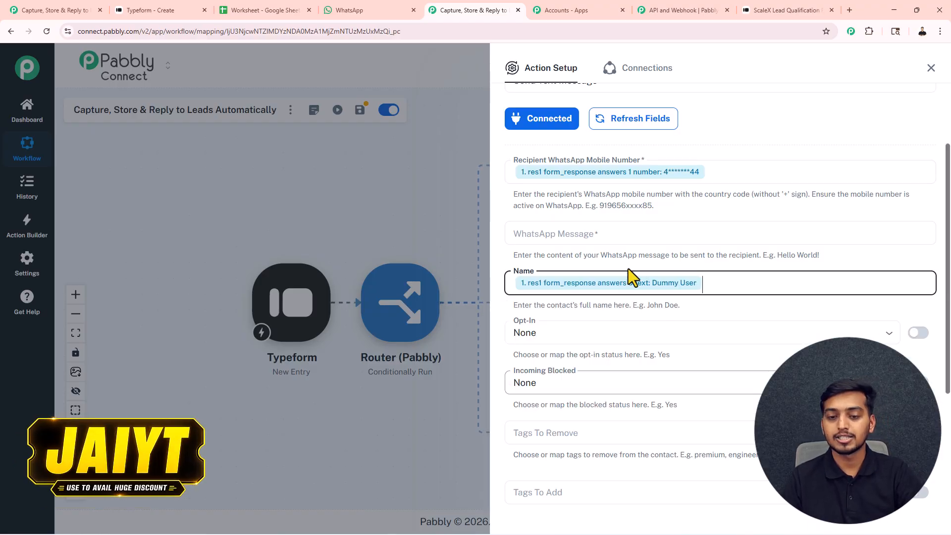
click(636, 233)
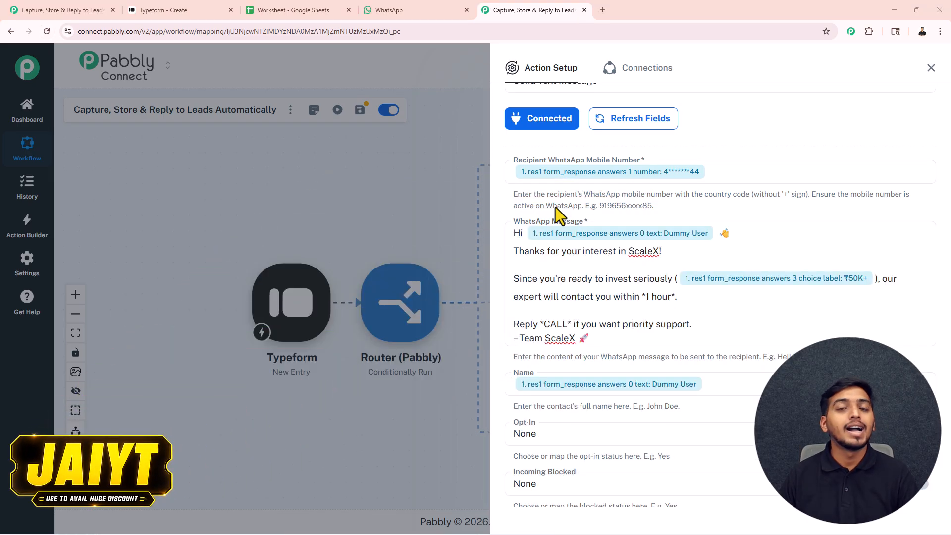
Step: Save the Chatflow step with a test send, then confirm the 'Hi Dummy User' ScaleX message in WhatsApp Web
scroll(659, 197, down, 2)
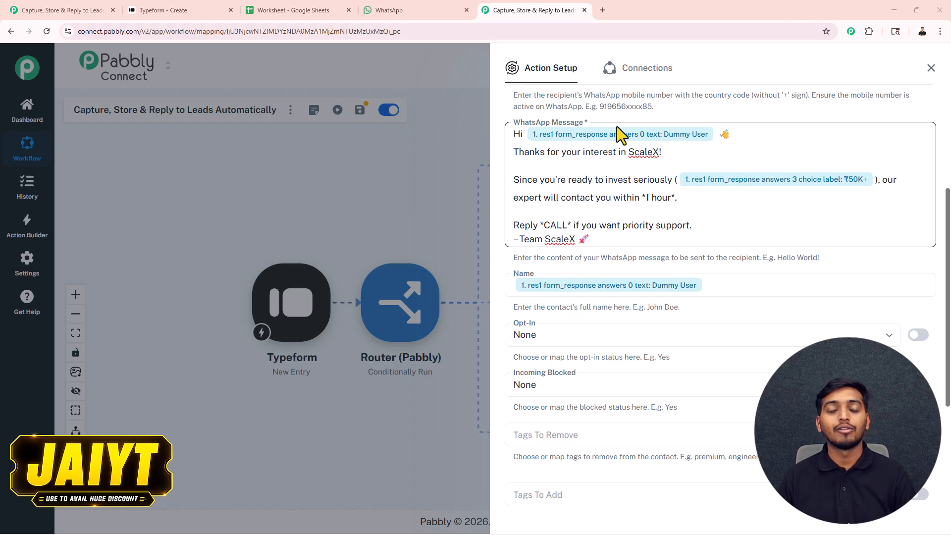
scroll(598, 156, down, 4)
click(573, 461)
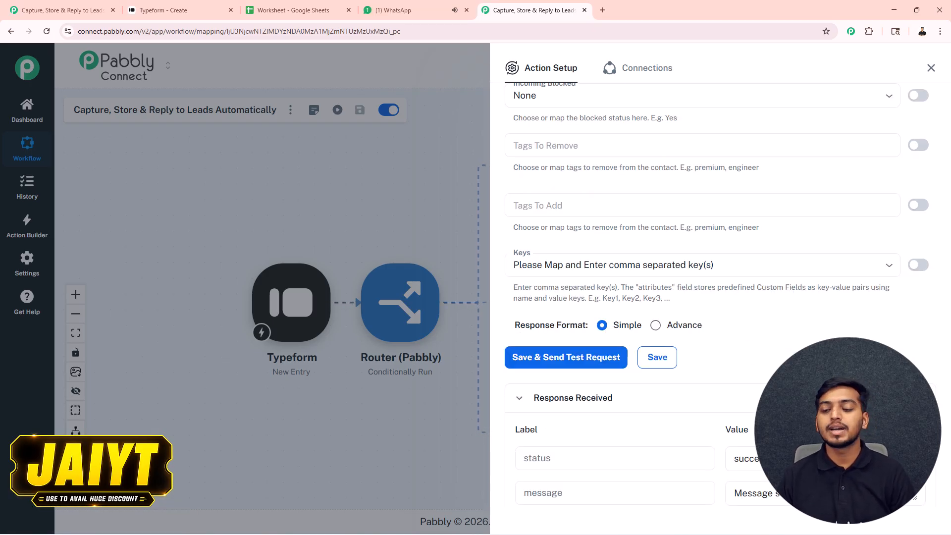
click(423, 9)
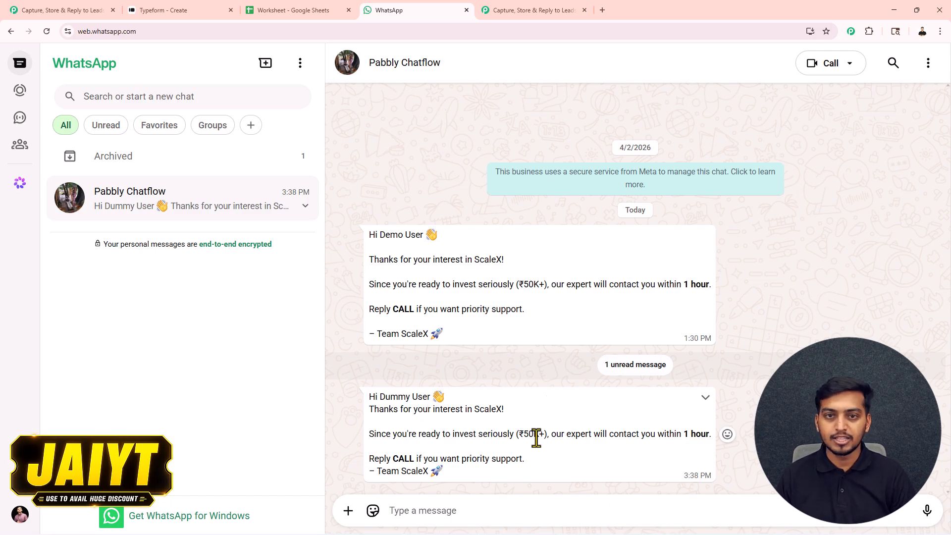
Step: Close the Chatflow Action Setup panel and shift the canvas to show all three routes
click(558, 9)
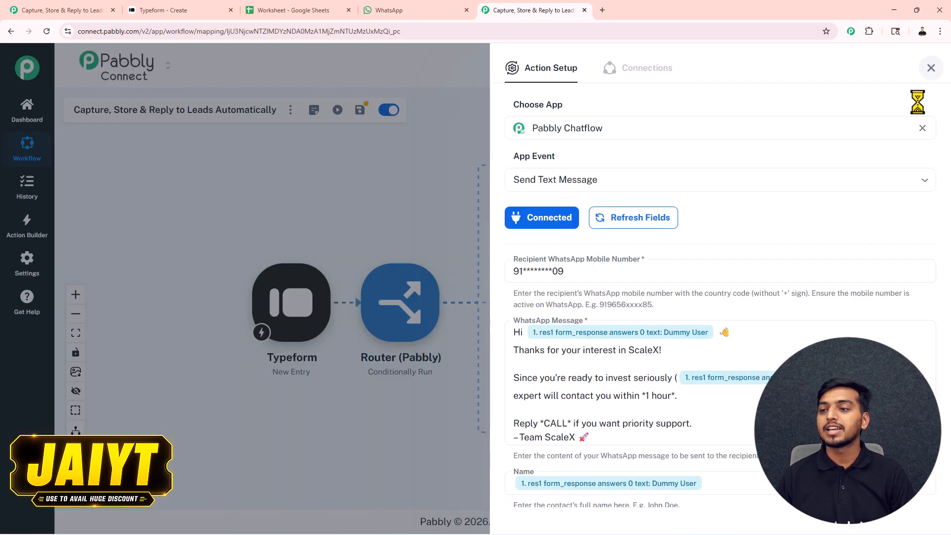
click(930, 68)
drag(713, 314, 582, 315)
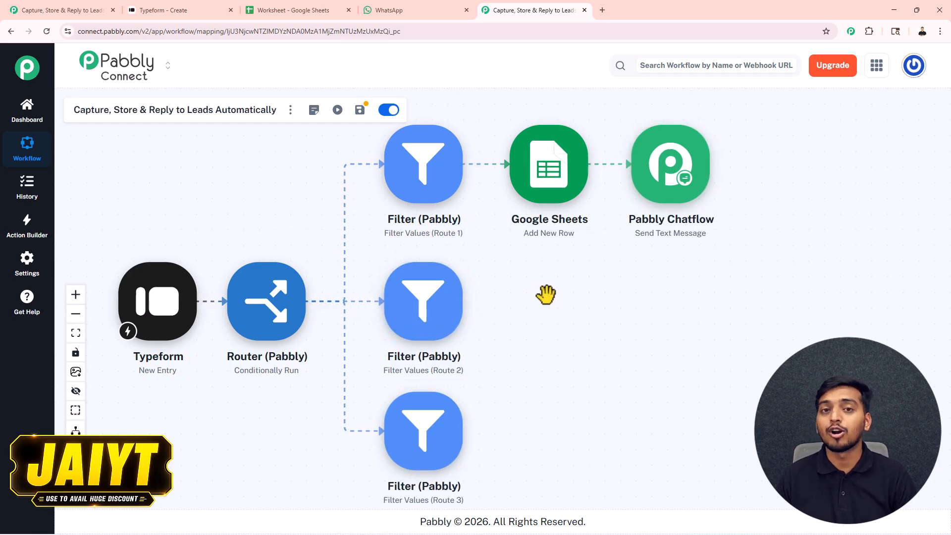
Step: Copy Route 1's Google Sheets step and paste it after the Route 2 and Route 3 filters
right_click(553, 202)
click(482, 292)
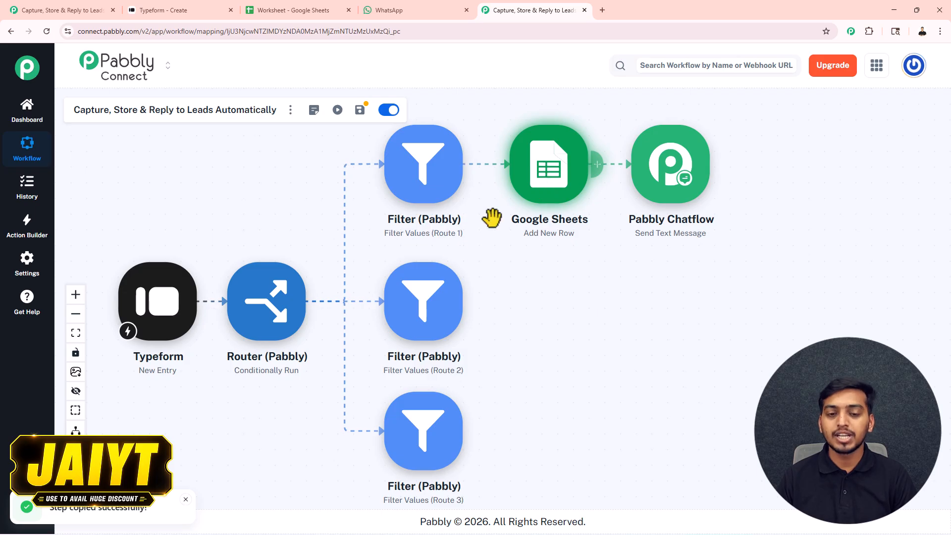
right_click(428, 316)
click(382, 356)
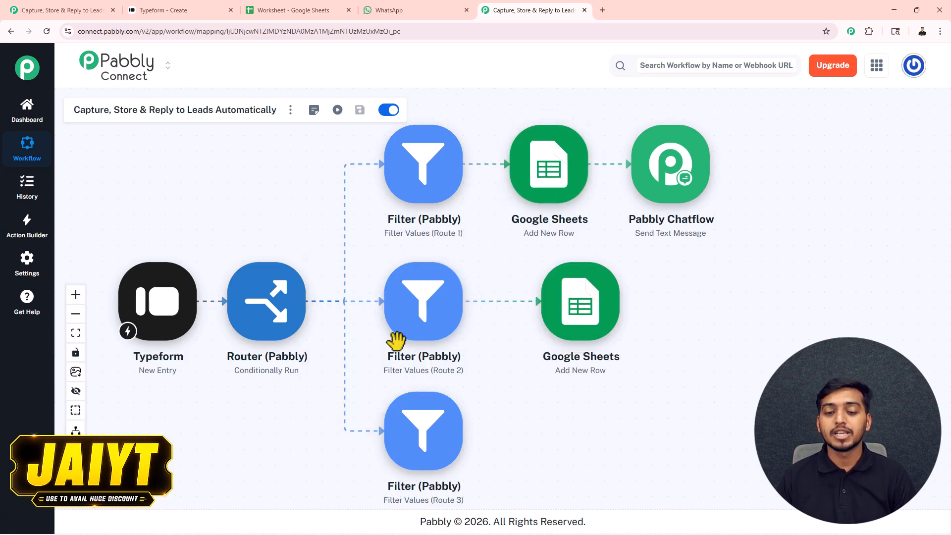
drag(569, 329, 537, 329)
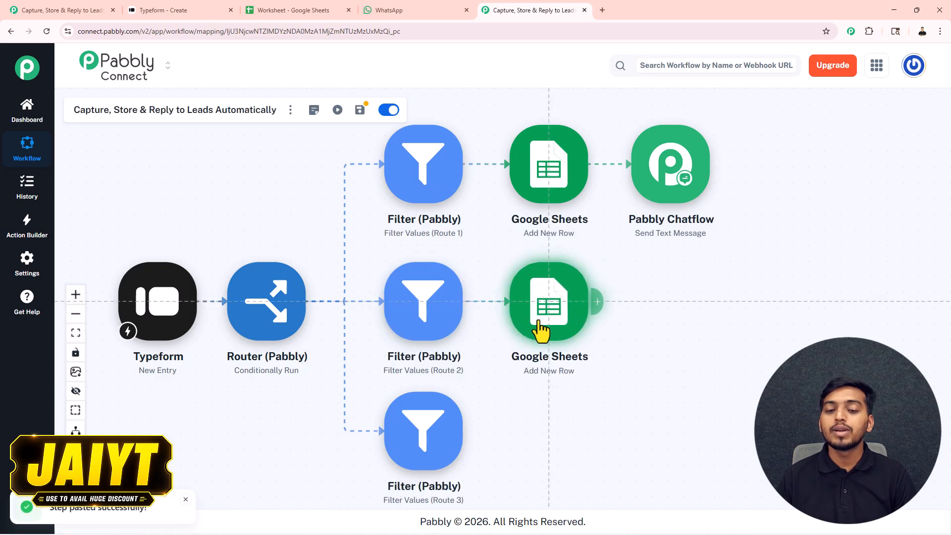
right_click(432, 455)
click(380, 349)
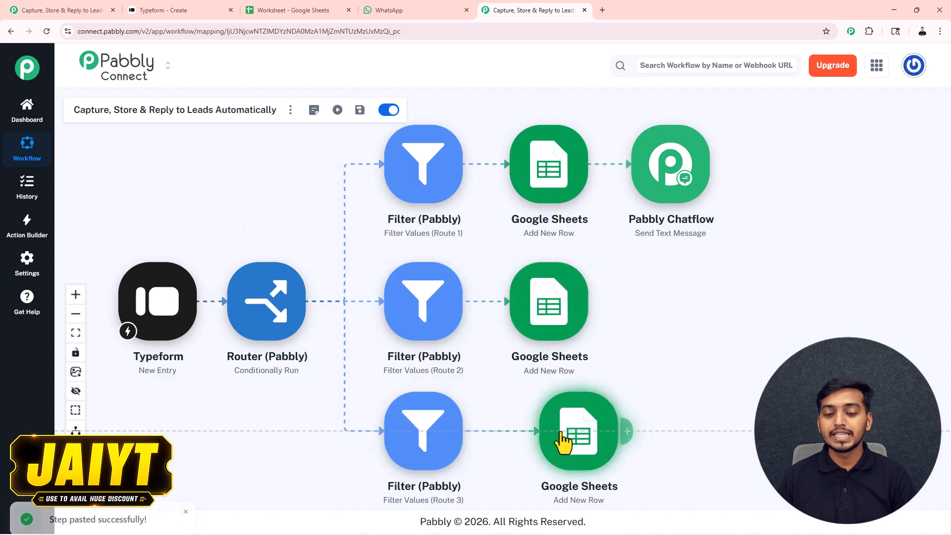
drag(567, 443, 536, 441)
Step: Copy the Pabbly Chatflow step and paste it after the Route 2 and Route 3 Sheets steps
right_click(671, 160)
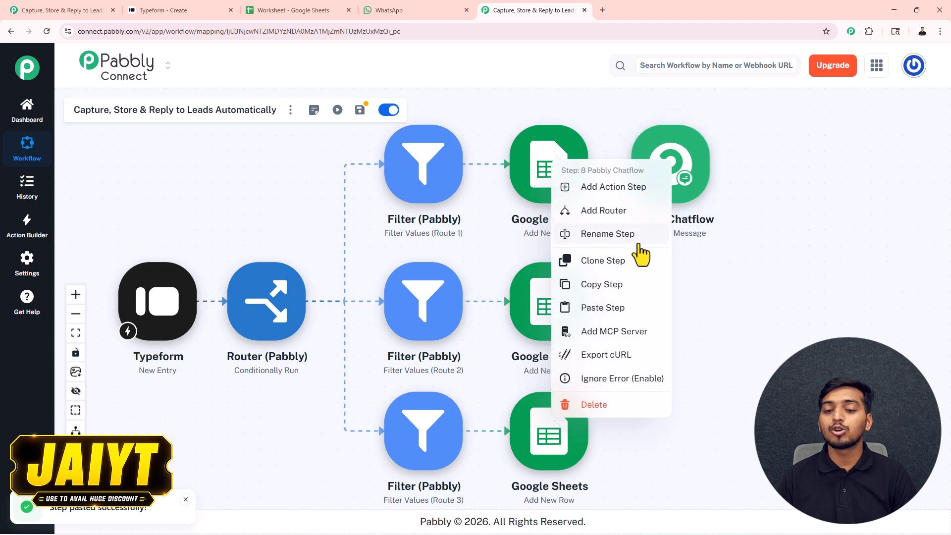
click(614, 286)
right_click(572, 312)
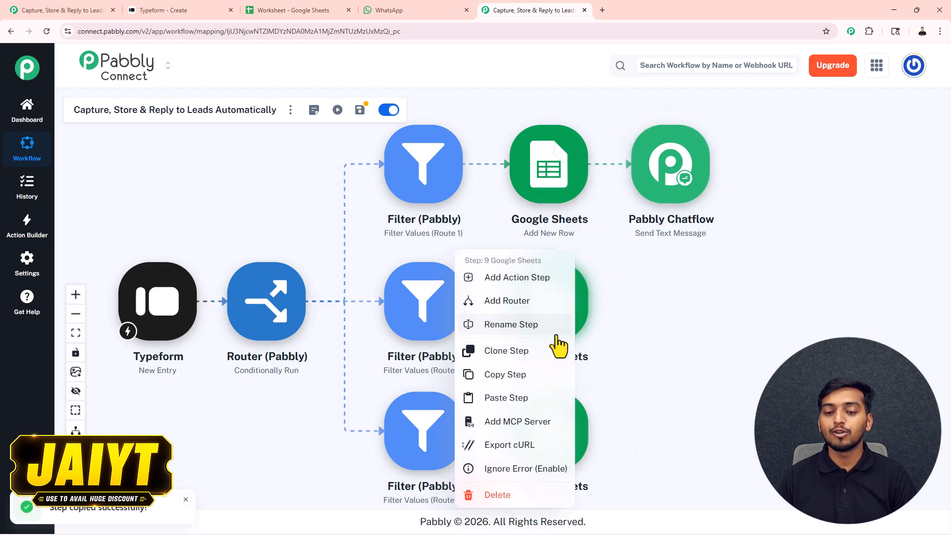
click(510, 398)
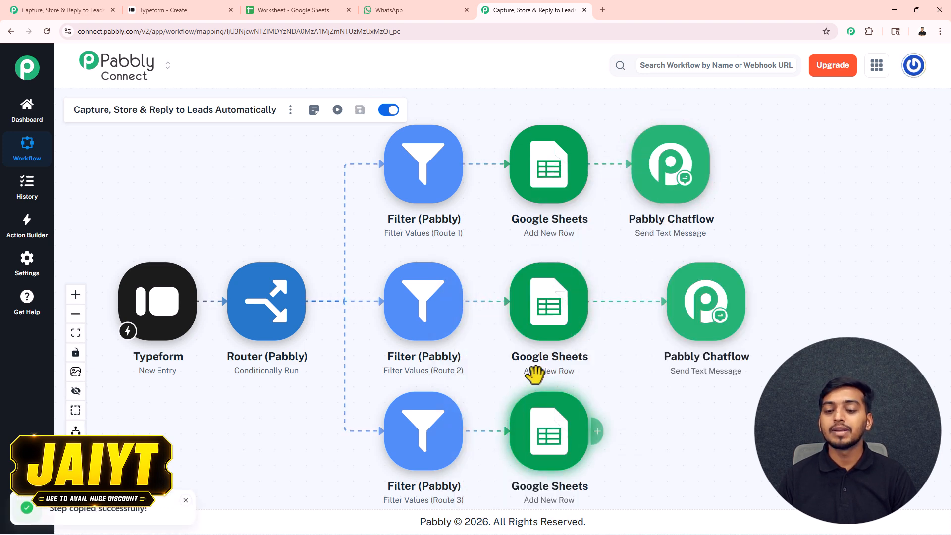
right_click(566, 436)
click(501, 396)
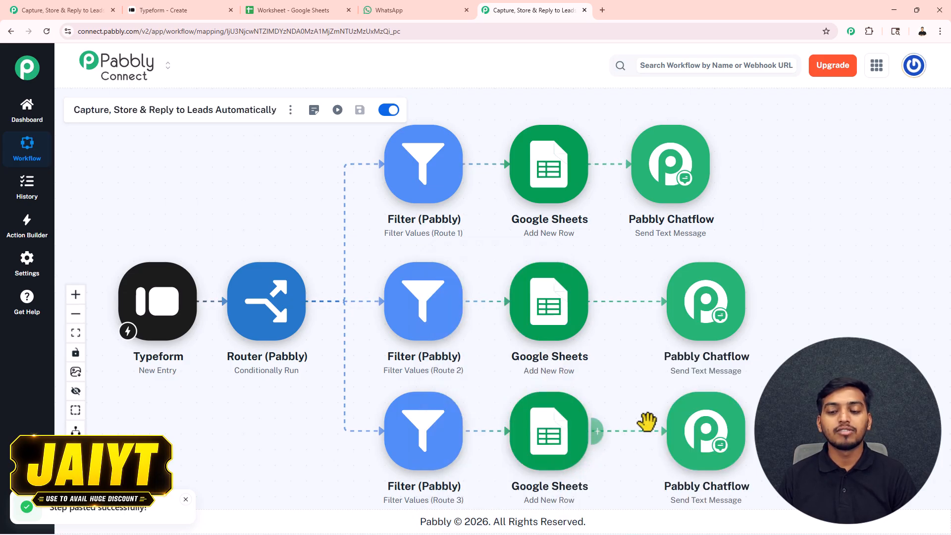
mouse_move(685, 439)
mouse_down()
mouse_move(671, 444)
mouse_move(668, 433)
mouse_up()
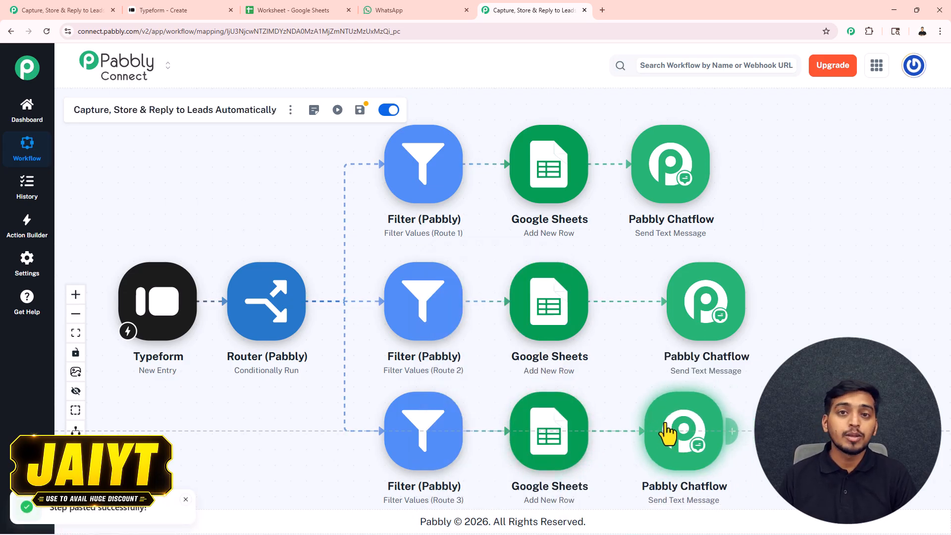
drag(698, 322, 681, 322)
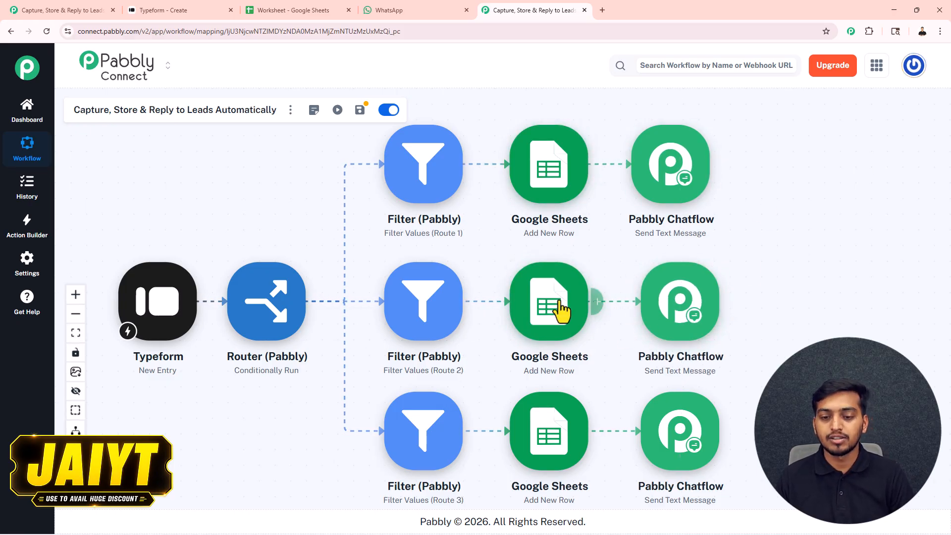
Step: Change Route 2's Sheets tag from Hot Lead to 'Warm Lead ⚡' and save
click(550, 303)
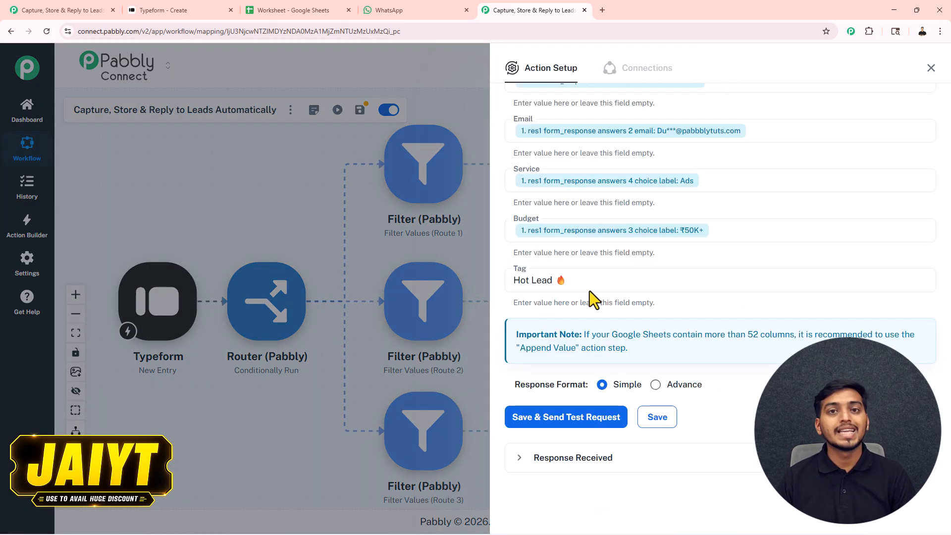
drag(590, 290, 530, 286)
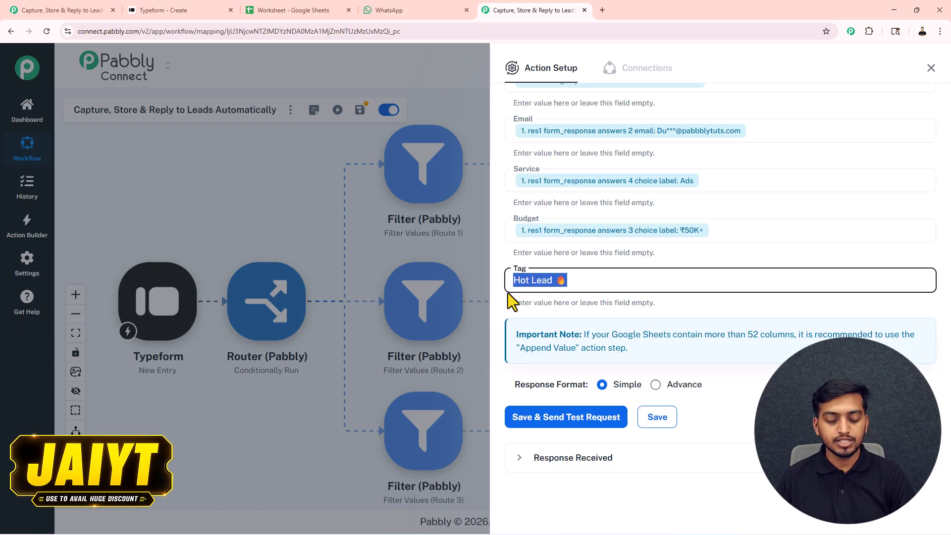
key(ctrl+v)
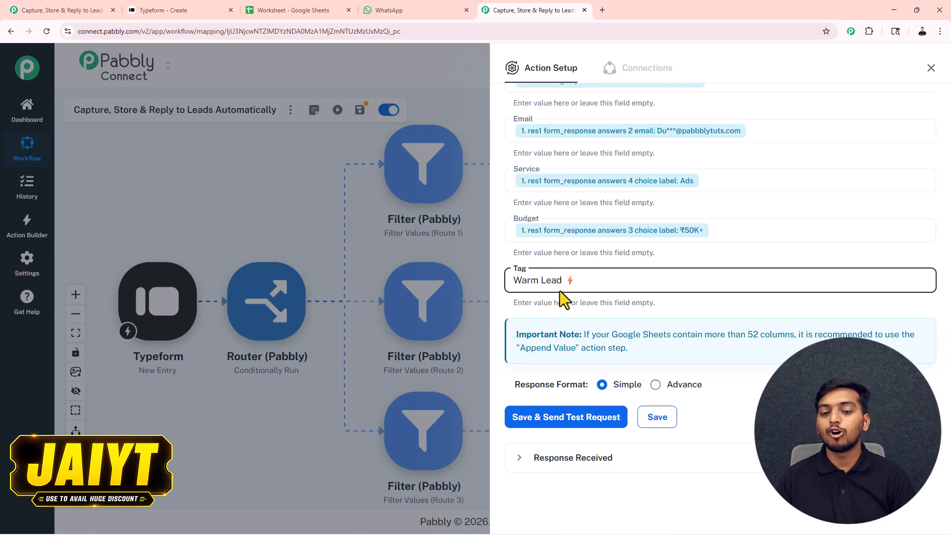
click(650, 418)
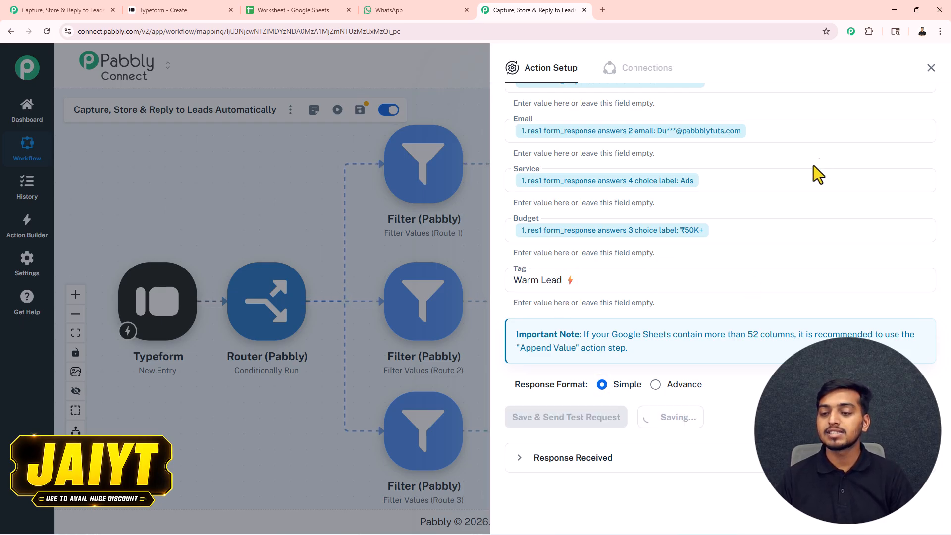
click(930, 68)
Step: Replace Route 3's Sheets tag with 'Cold Lead ❄'
click(548, 442)
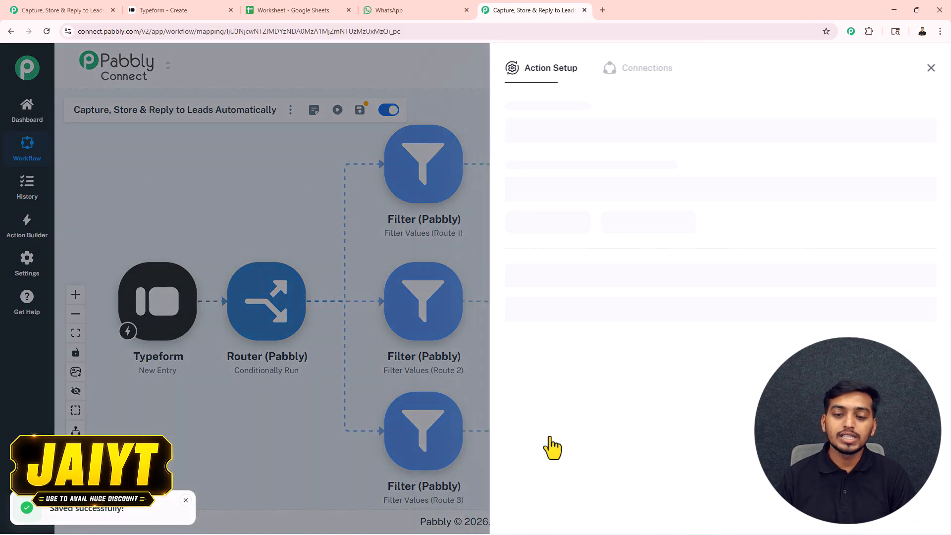
scroll(577, 365, down, 7)
drag(578, 284, 501, 292)
key(ctrl+v)
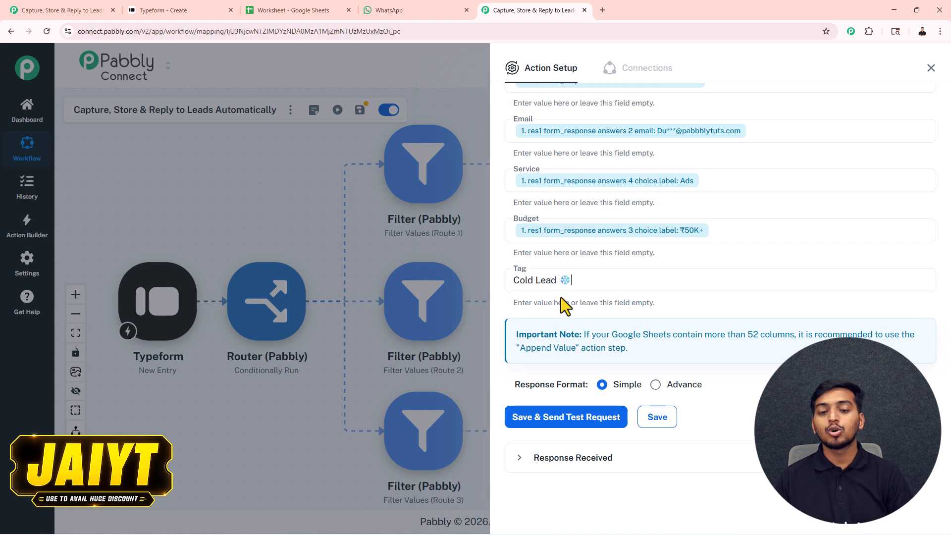
Step: Save Route 3's Cold Lead tag, then rewrite and save Route 2's WhatsApp message
click(657, 419)
click(930, 68)
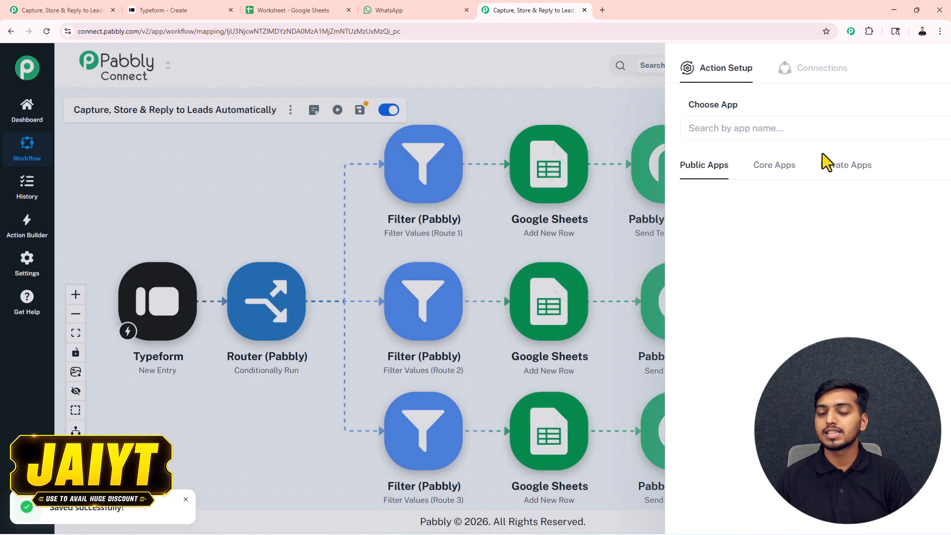
click(680, 303)
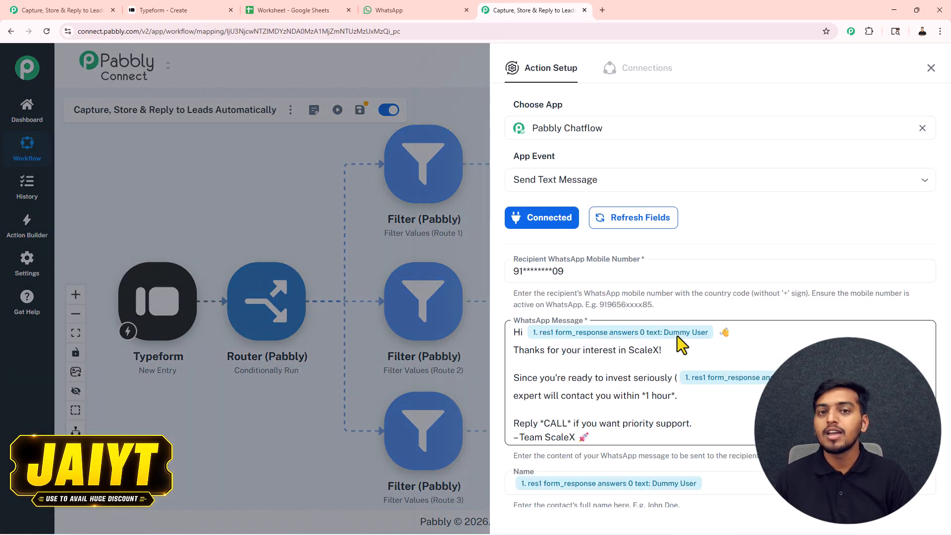
scroll(600, 298, down, 3)
click(593, 246)
key(ctrl+a)
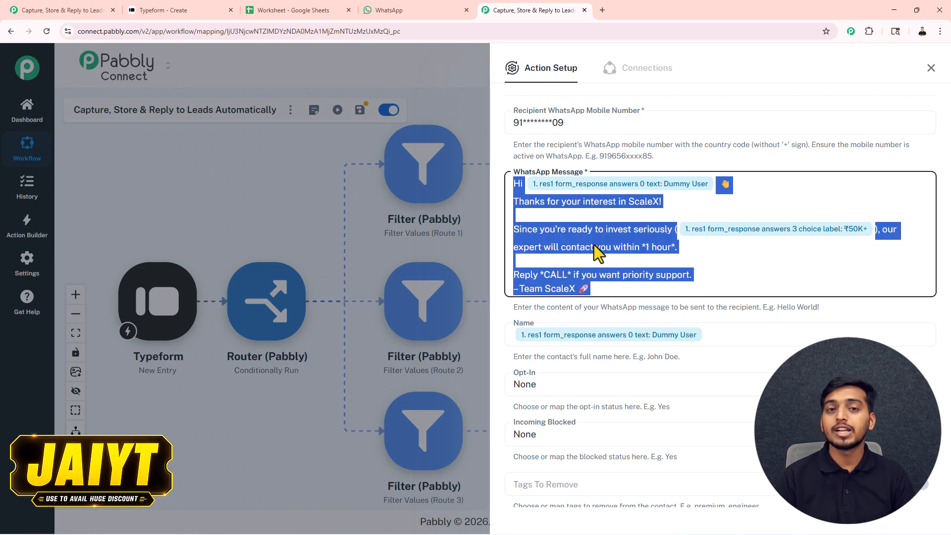
key(BackSpace)
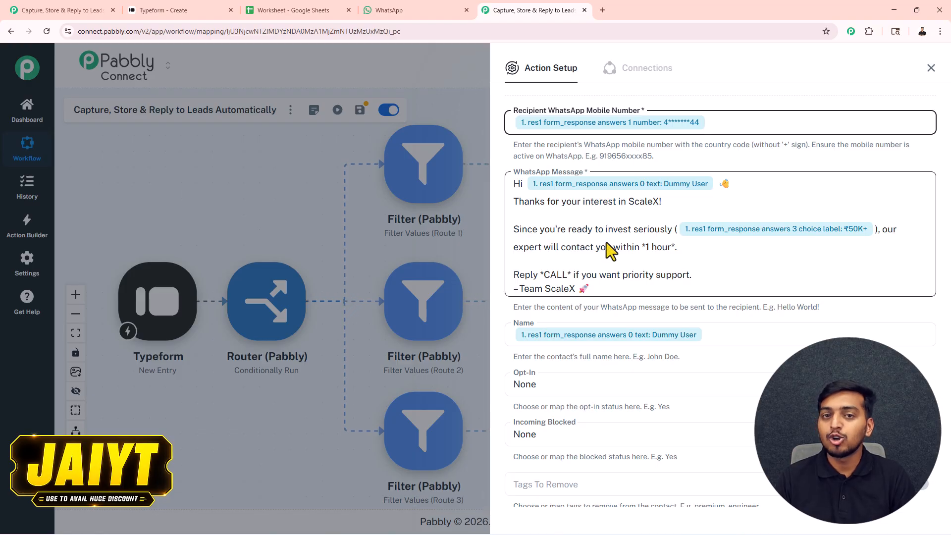
scroll(624, 362, down, 5)
click(657, 417)
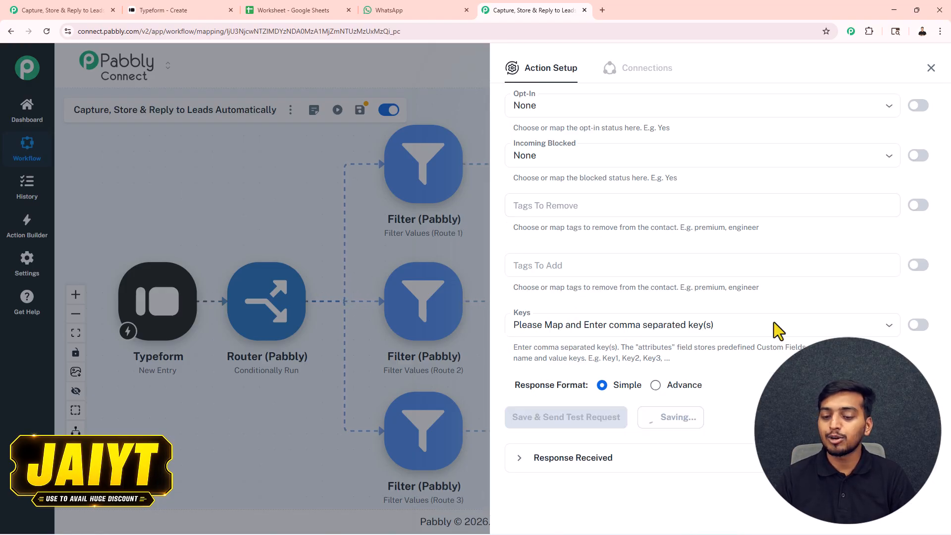
click(930, 68)
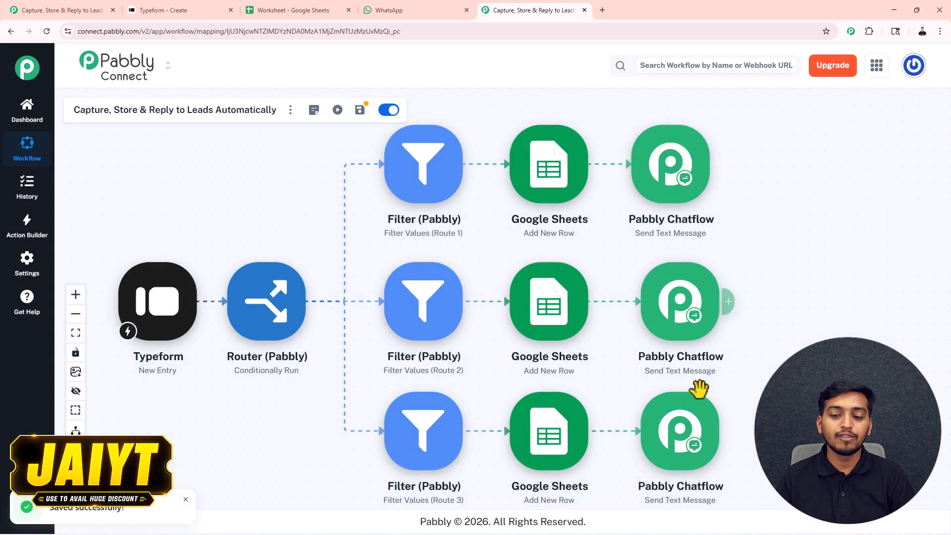
Step: Save Route 3's Chatflow step with the beginner-friendly message inviting a START reply
click(683, 437)
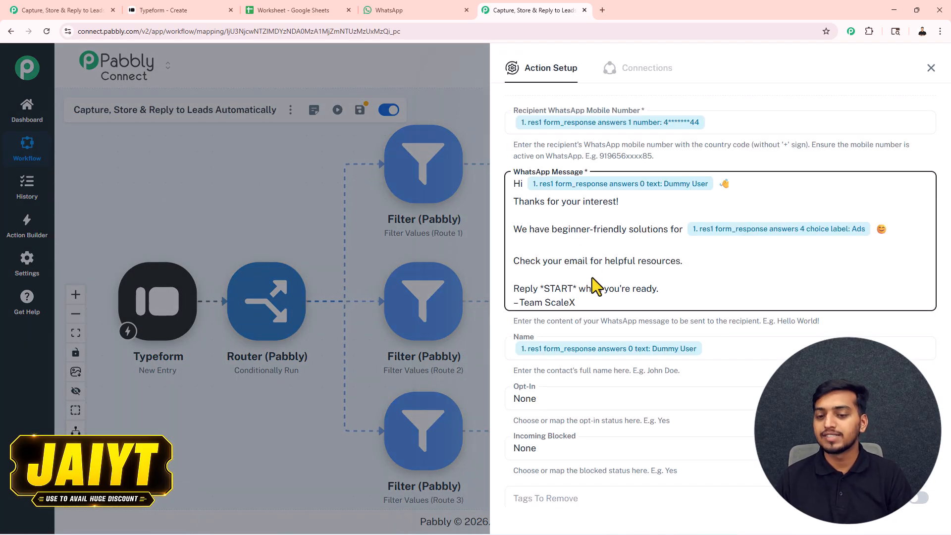
scroll(589, 277, down, 5)
click(645, 419)
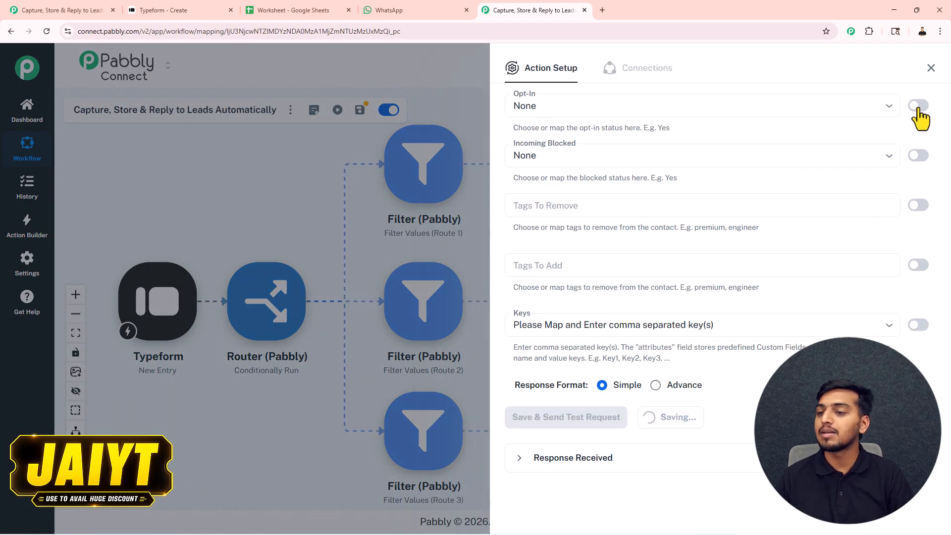
click(930, 68)
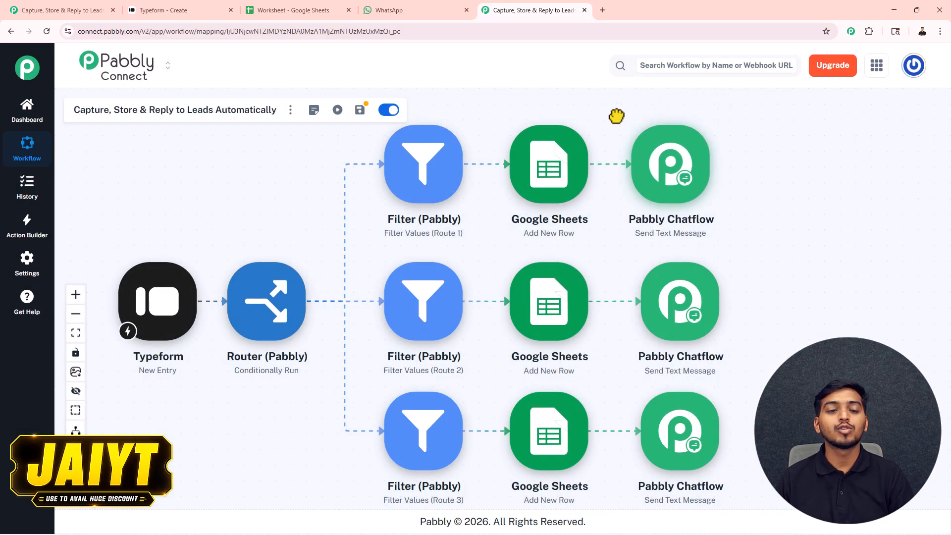
drag(609, 116, 628, 113)
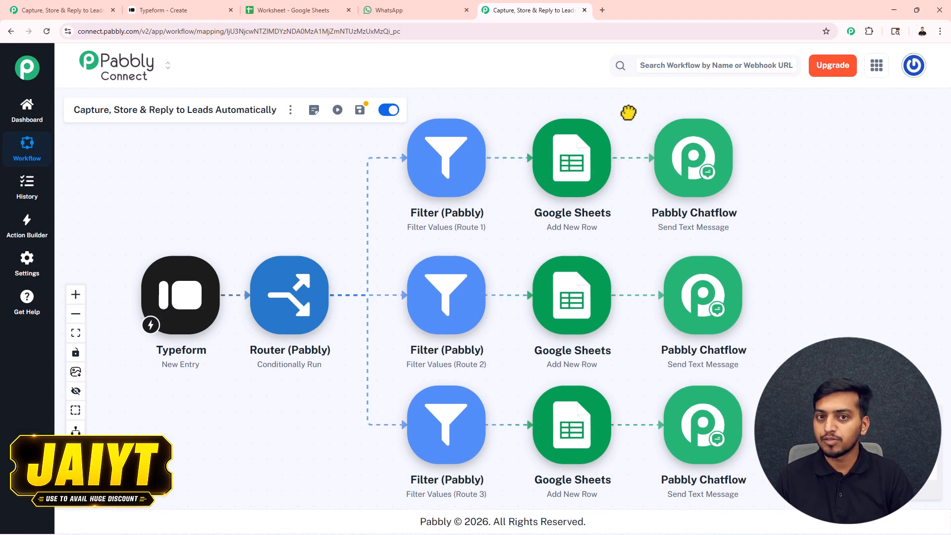